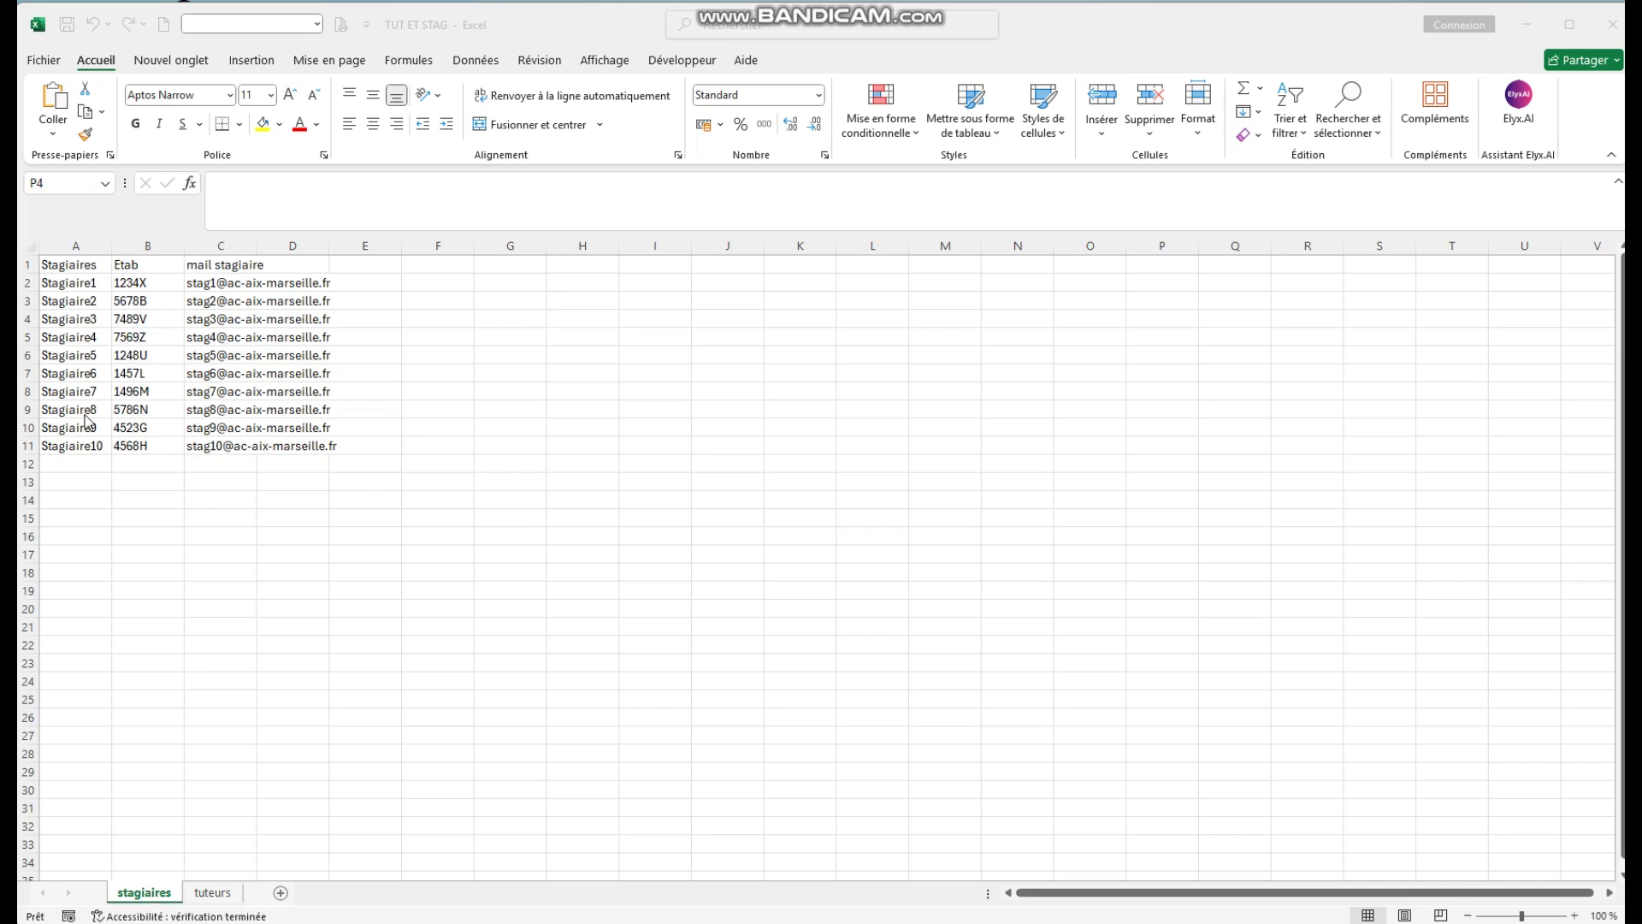
Step: Sort the data on the tuteurs sheet by Etab from A to Z, treating the first row as headers
click(213, 894)
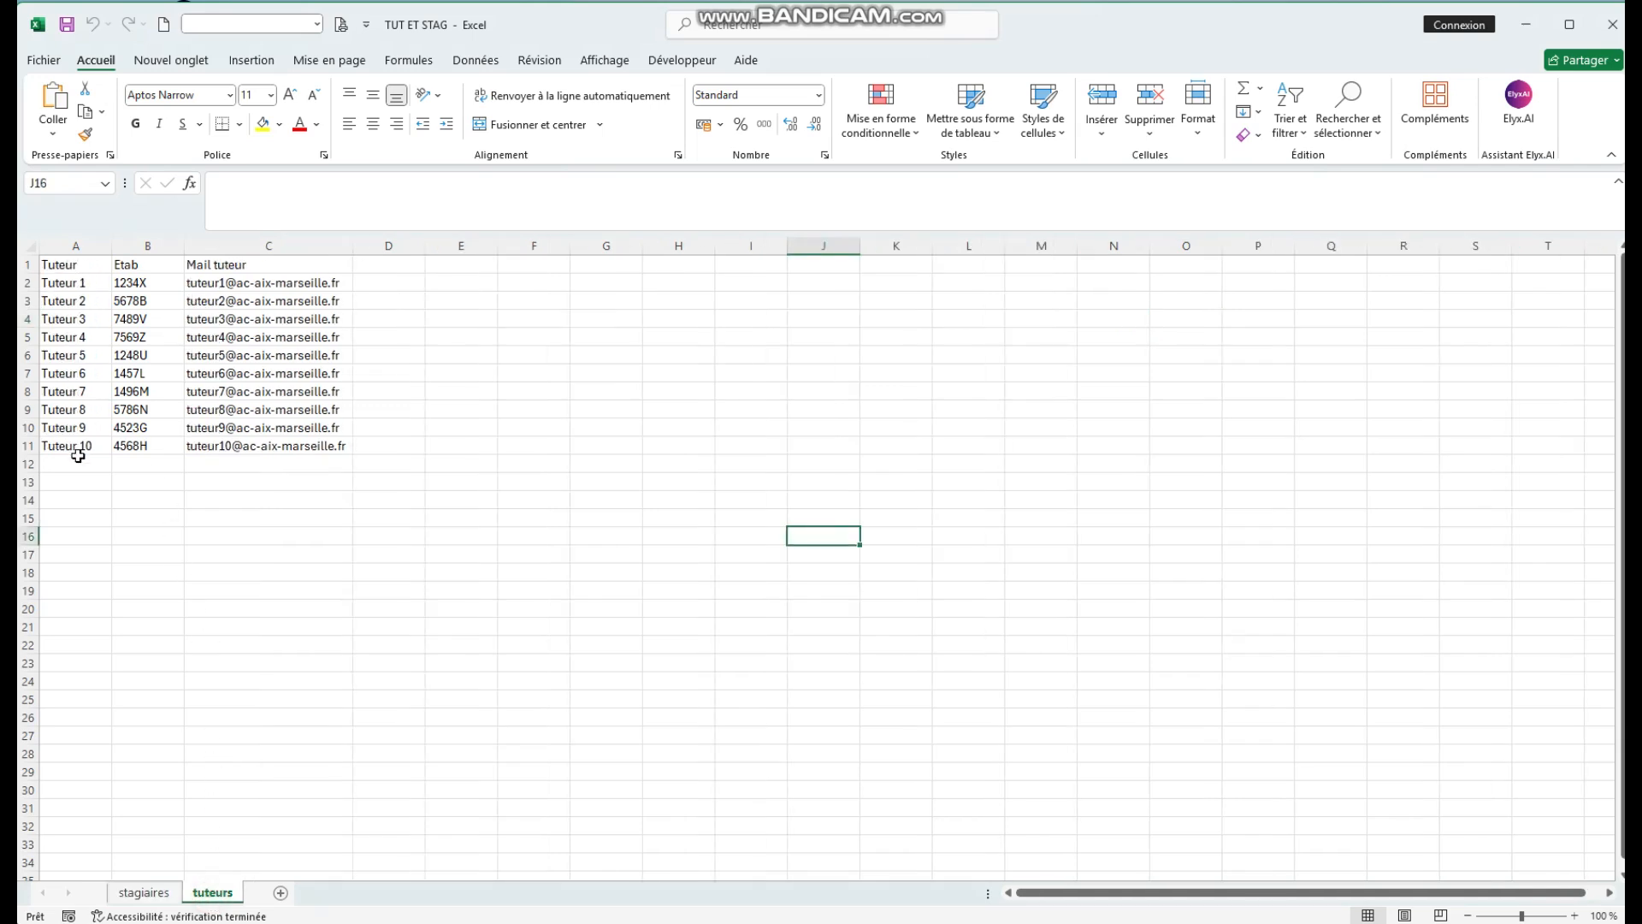
click(143, 371)
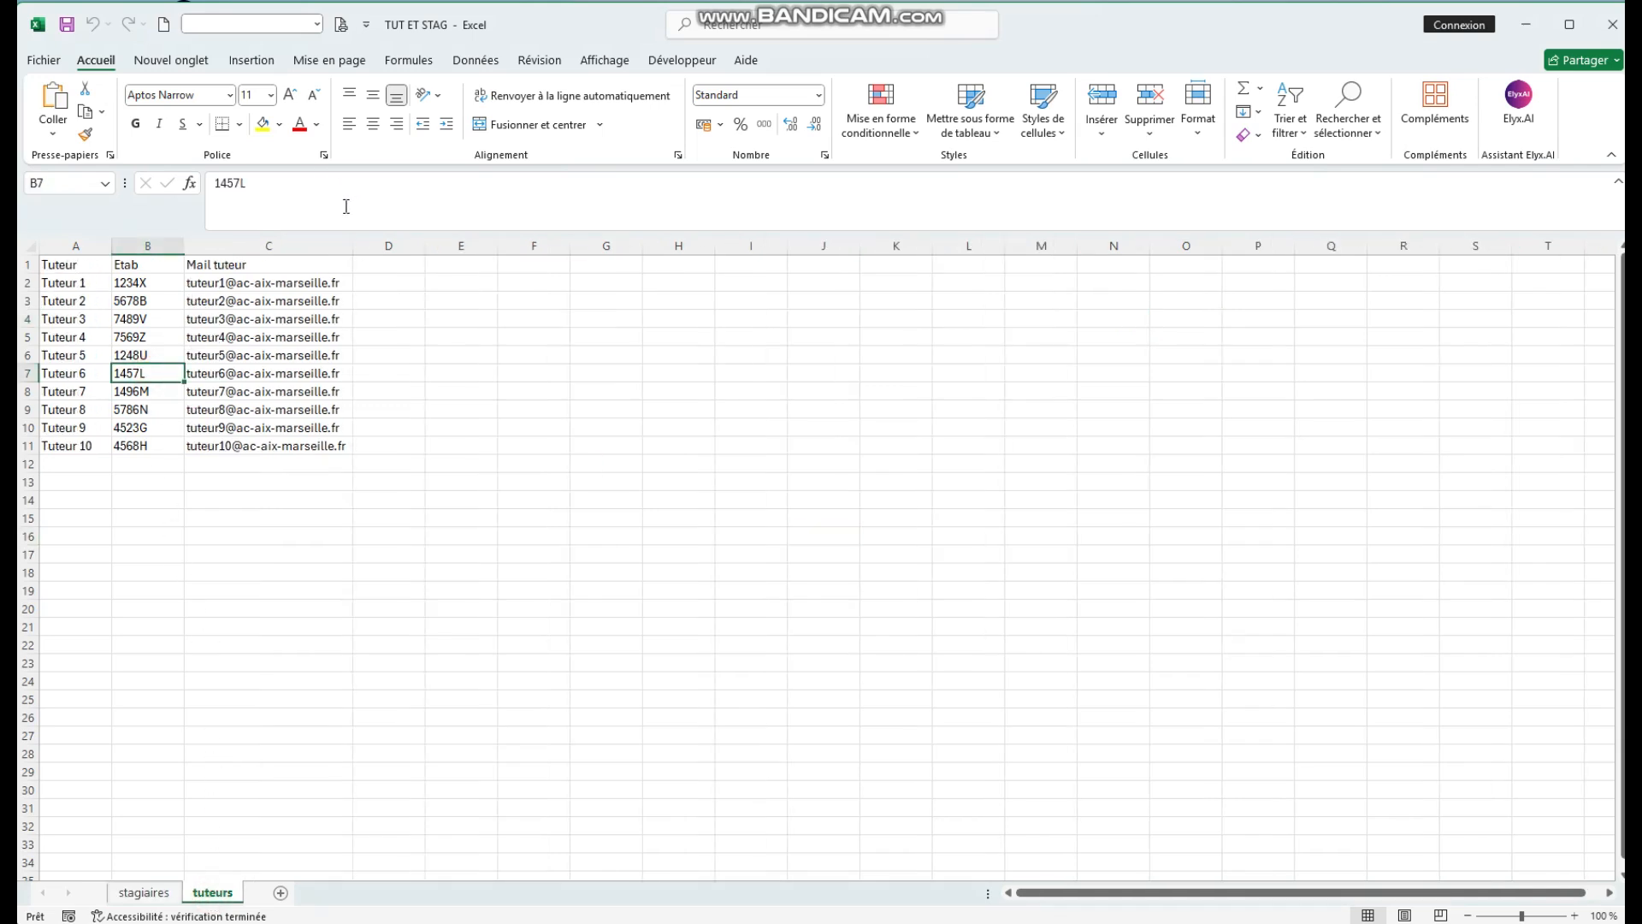
click(477, 66)
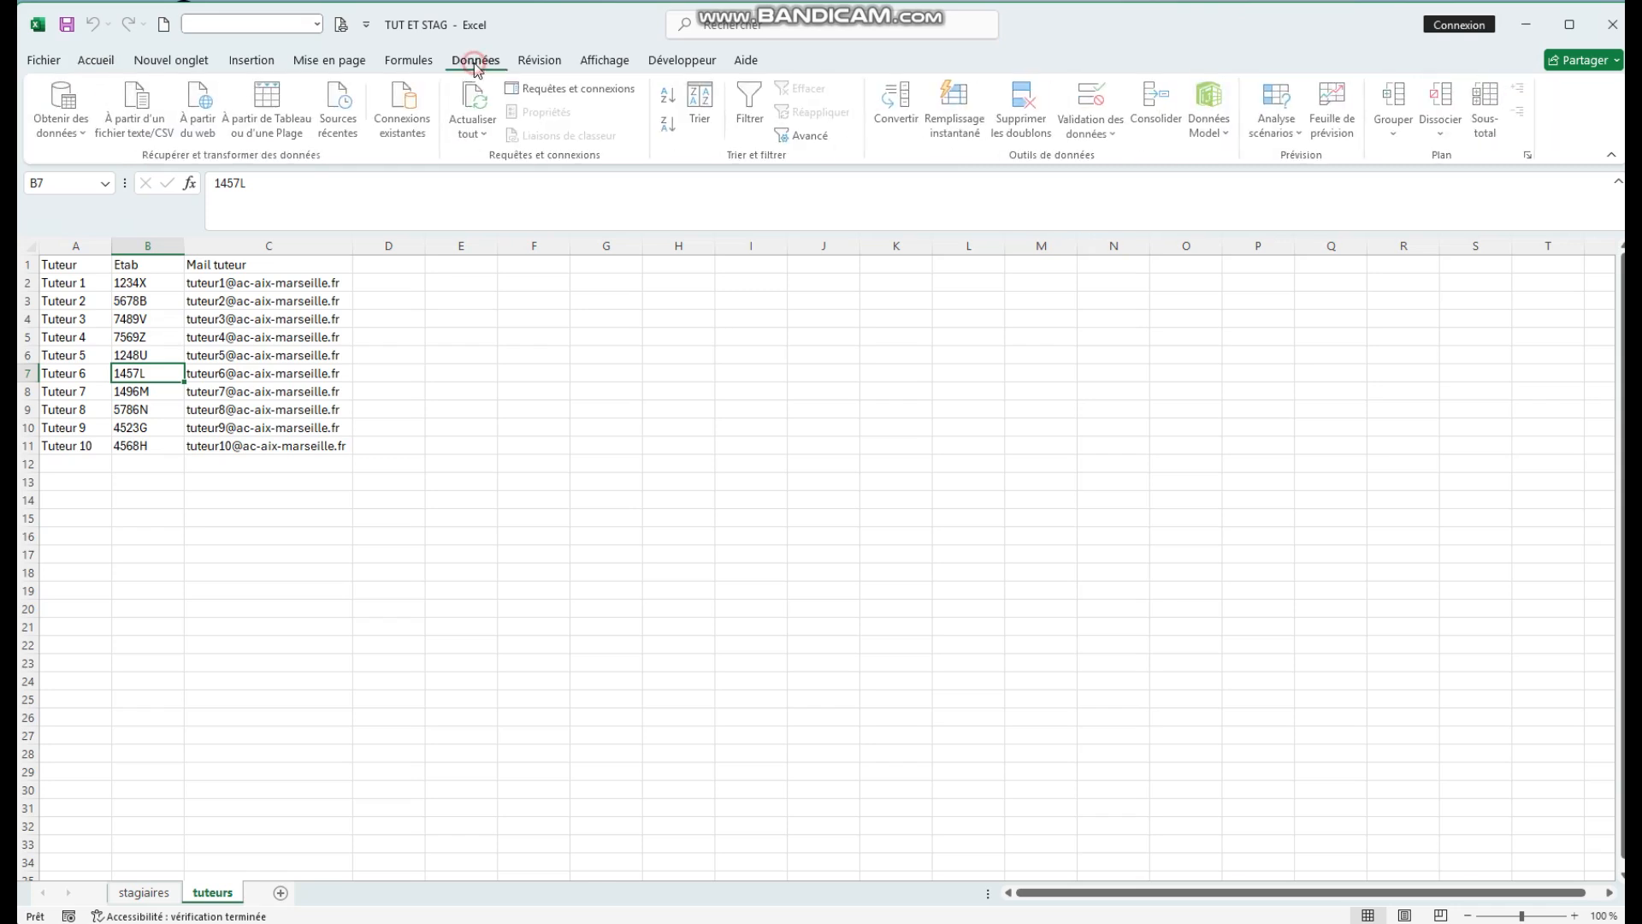
click(706, 122)
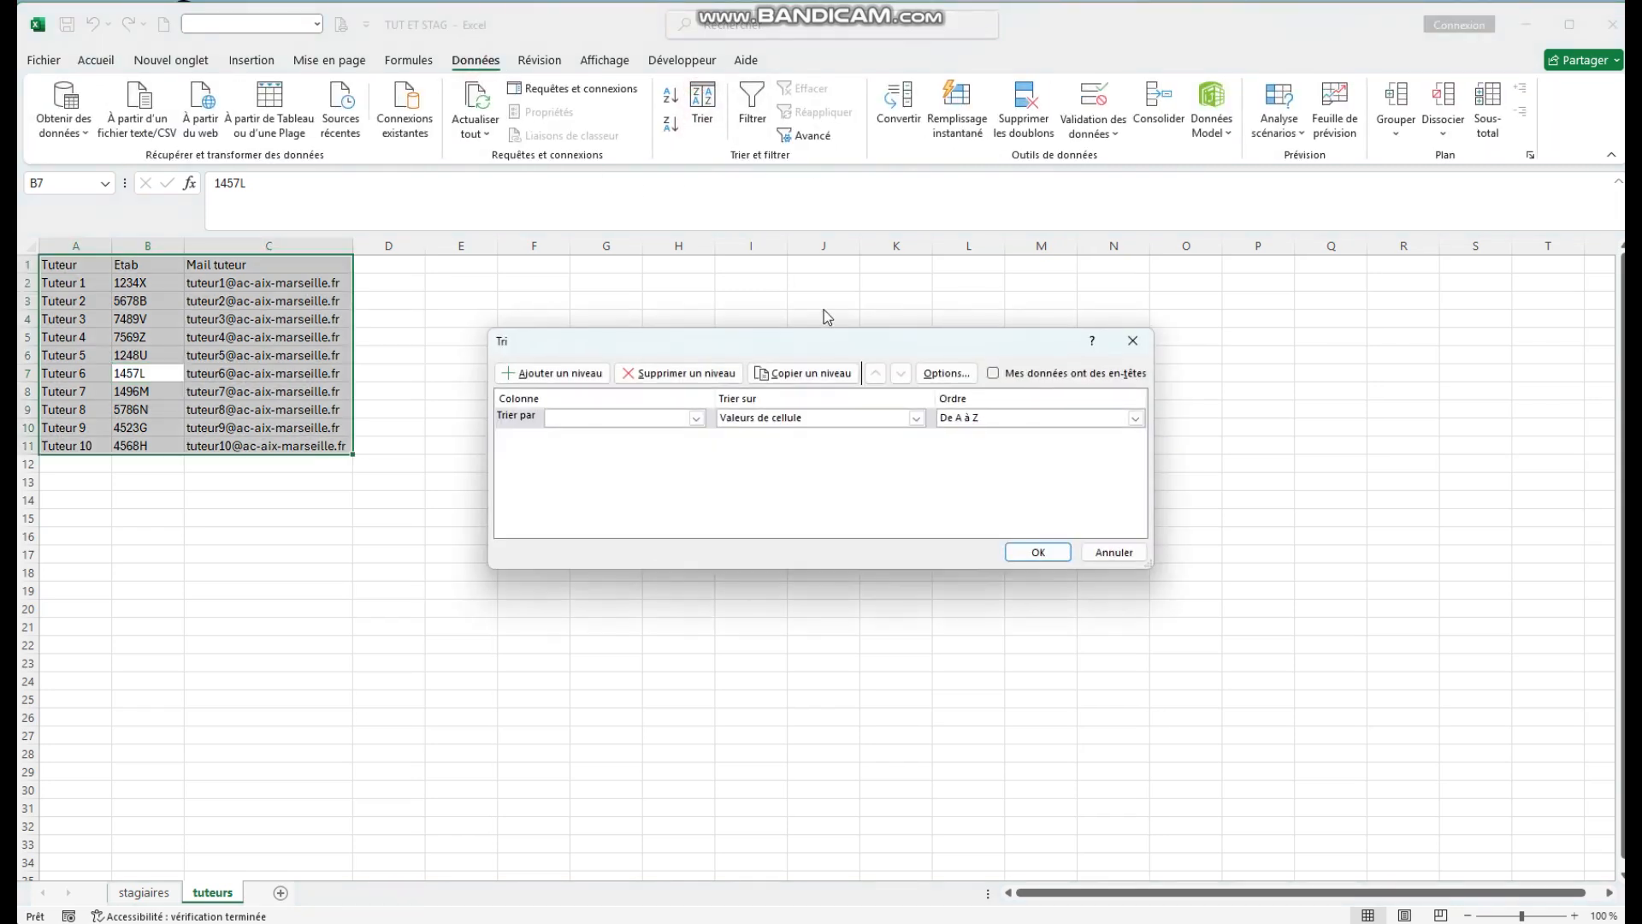
click(994, 373)
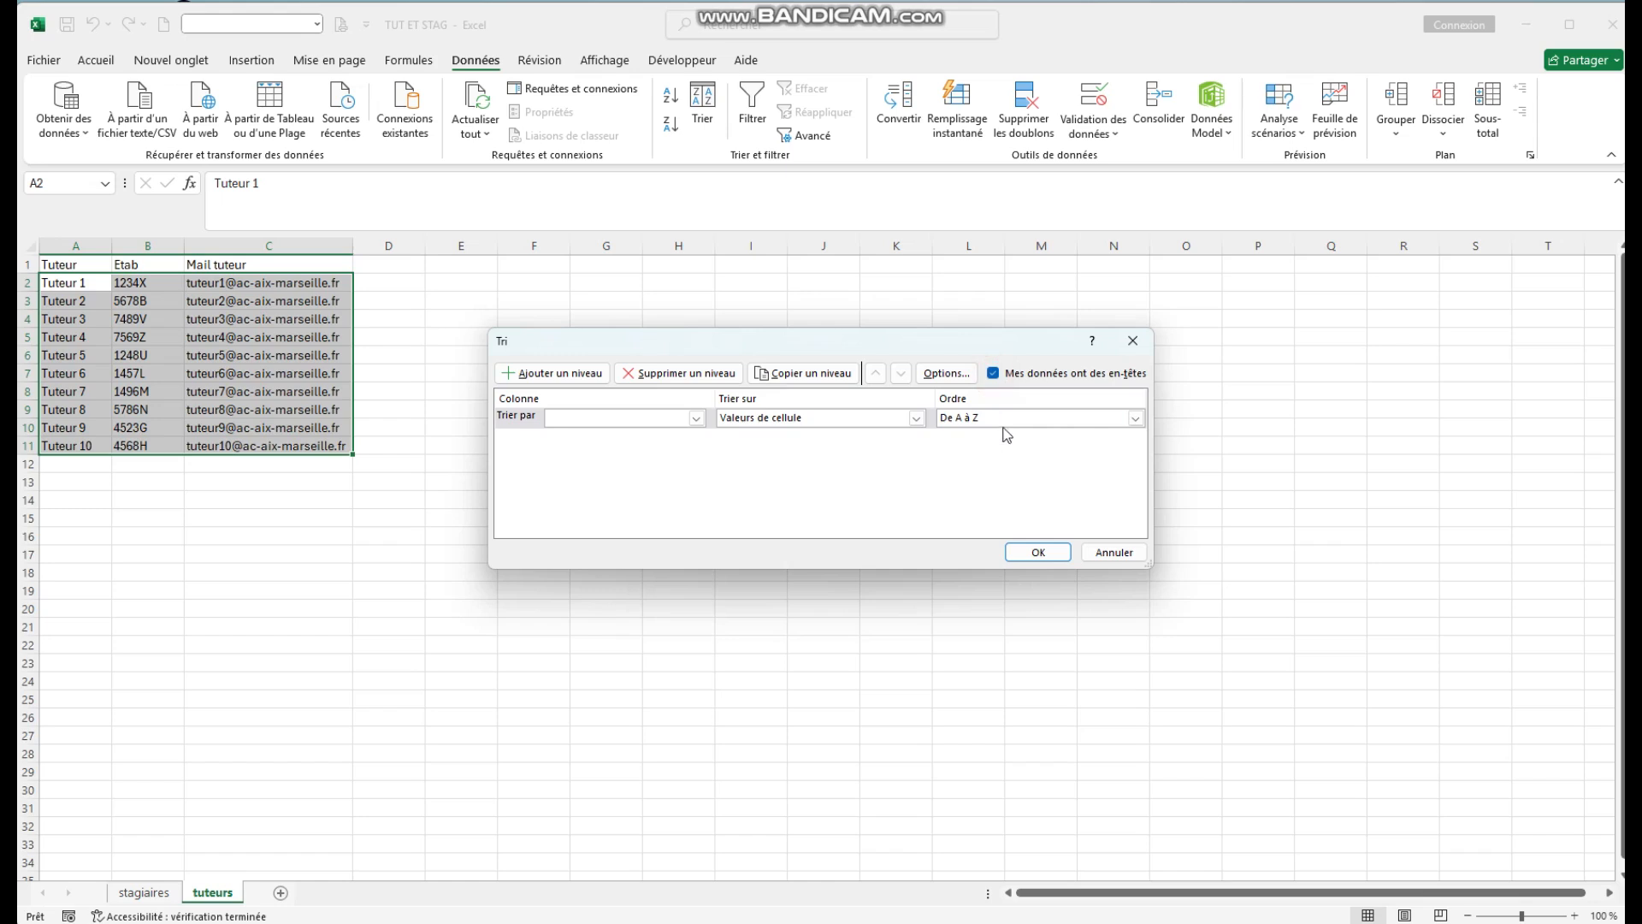
click(614, 419)
click(609, 444)
click(1024, 549)
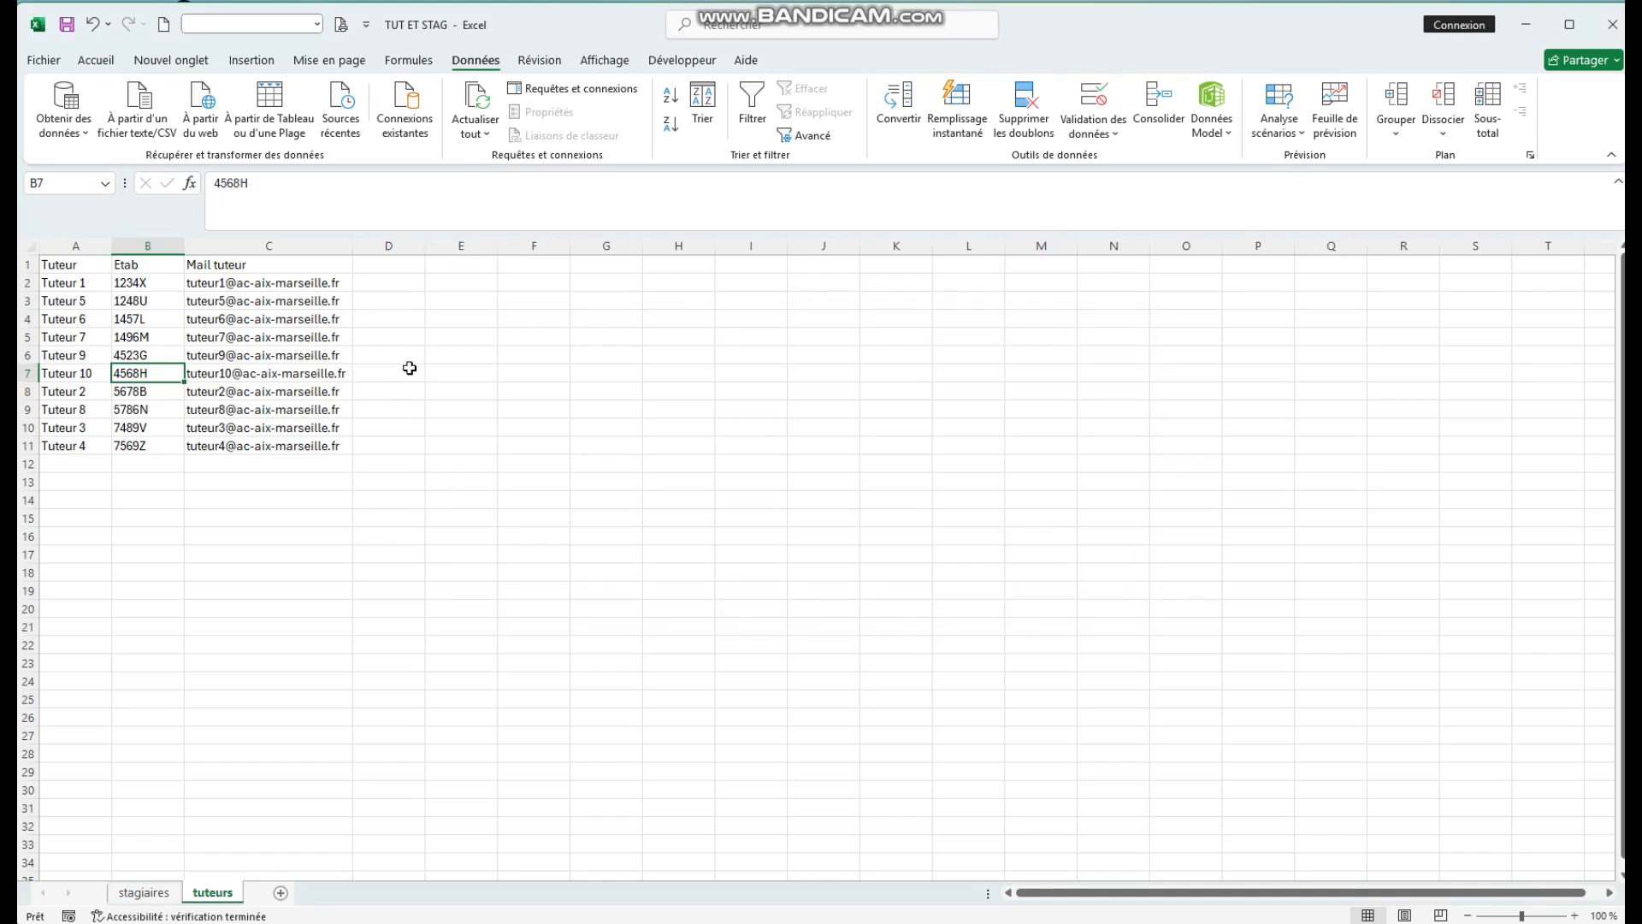
click(526, 431)
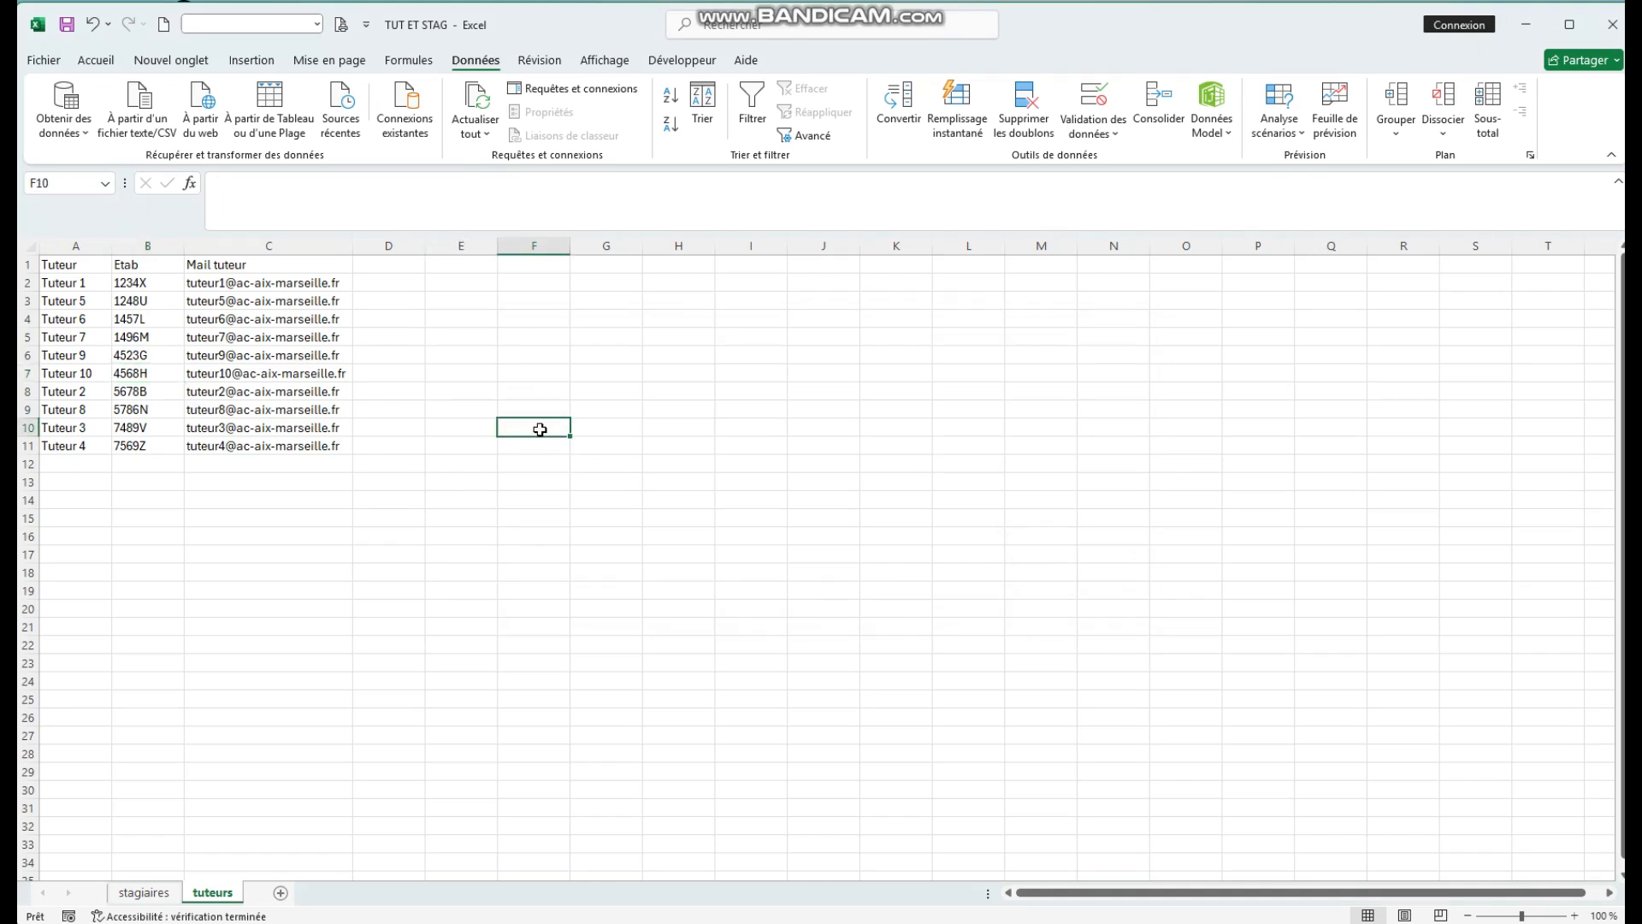
Step: Import the tutor range A1:C11 into Power Query as a table with headers and load it to a new sheet
click(61, 269)
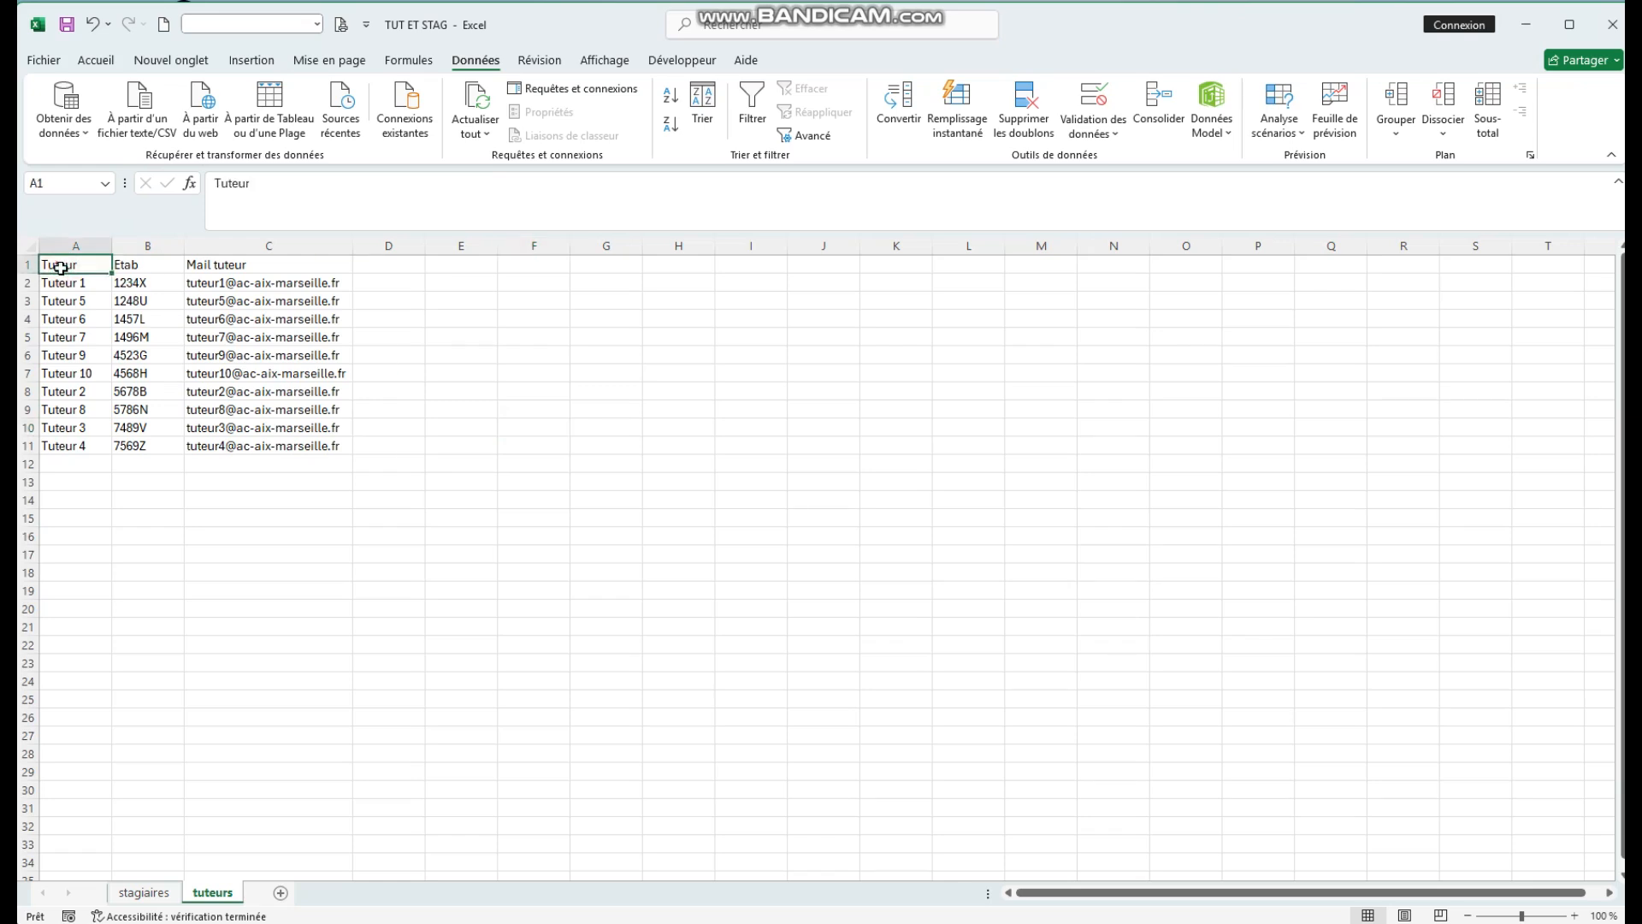
key(ctrl+a)
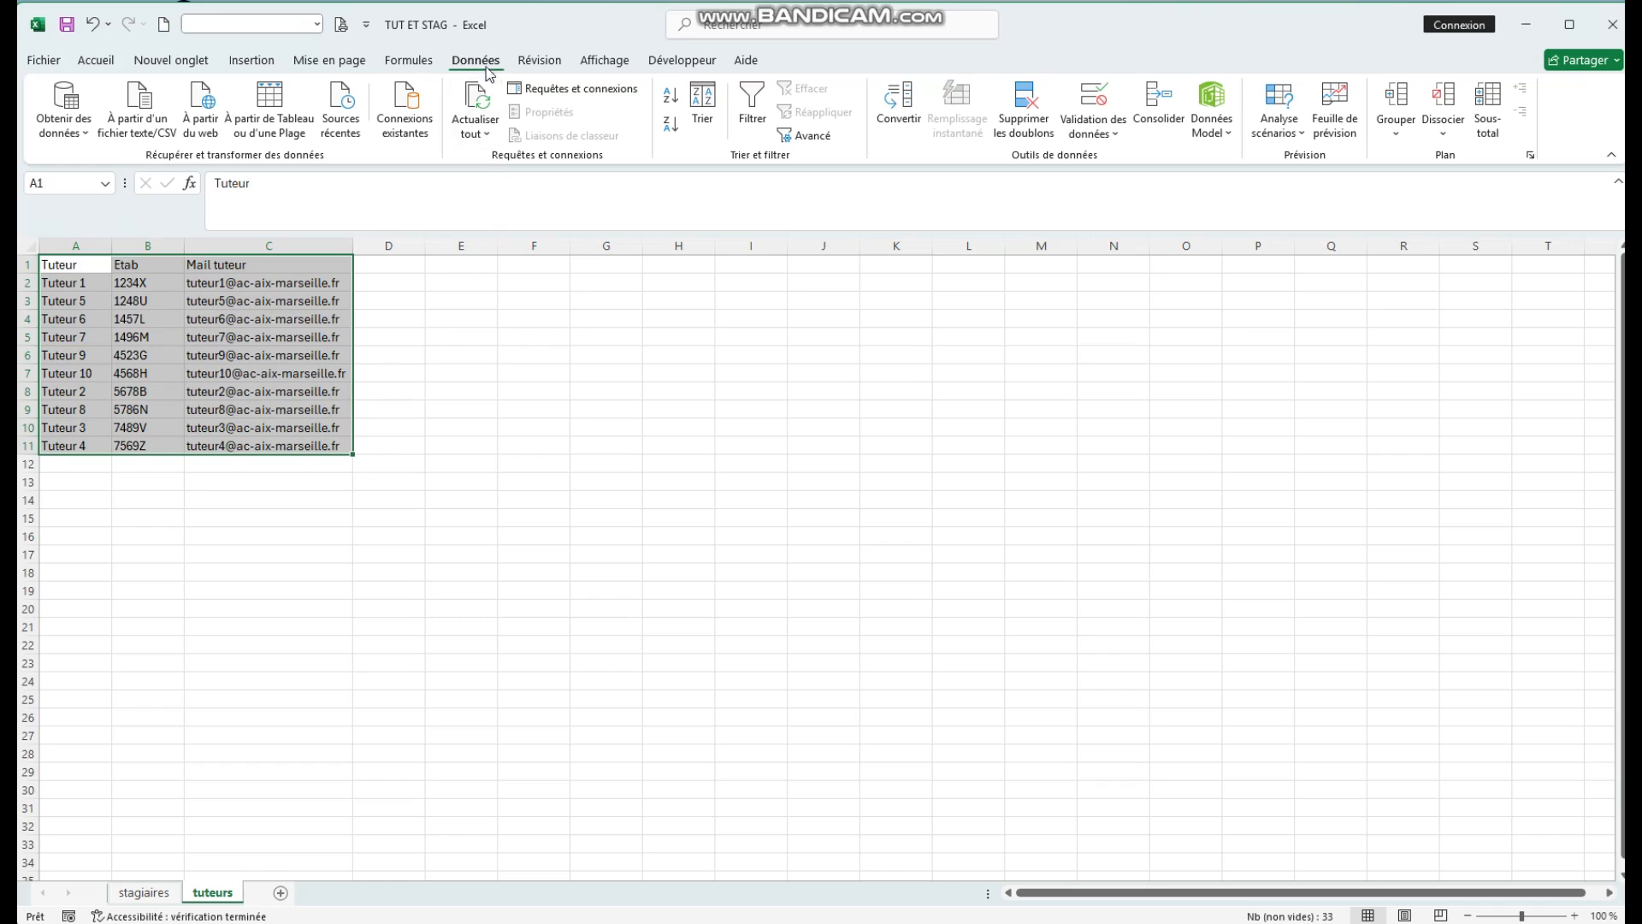
click(68, 107)
mouse_move(162, 359)
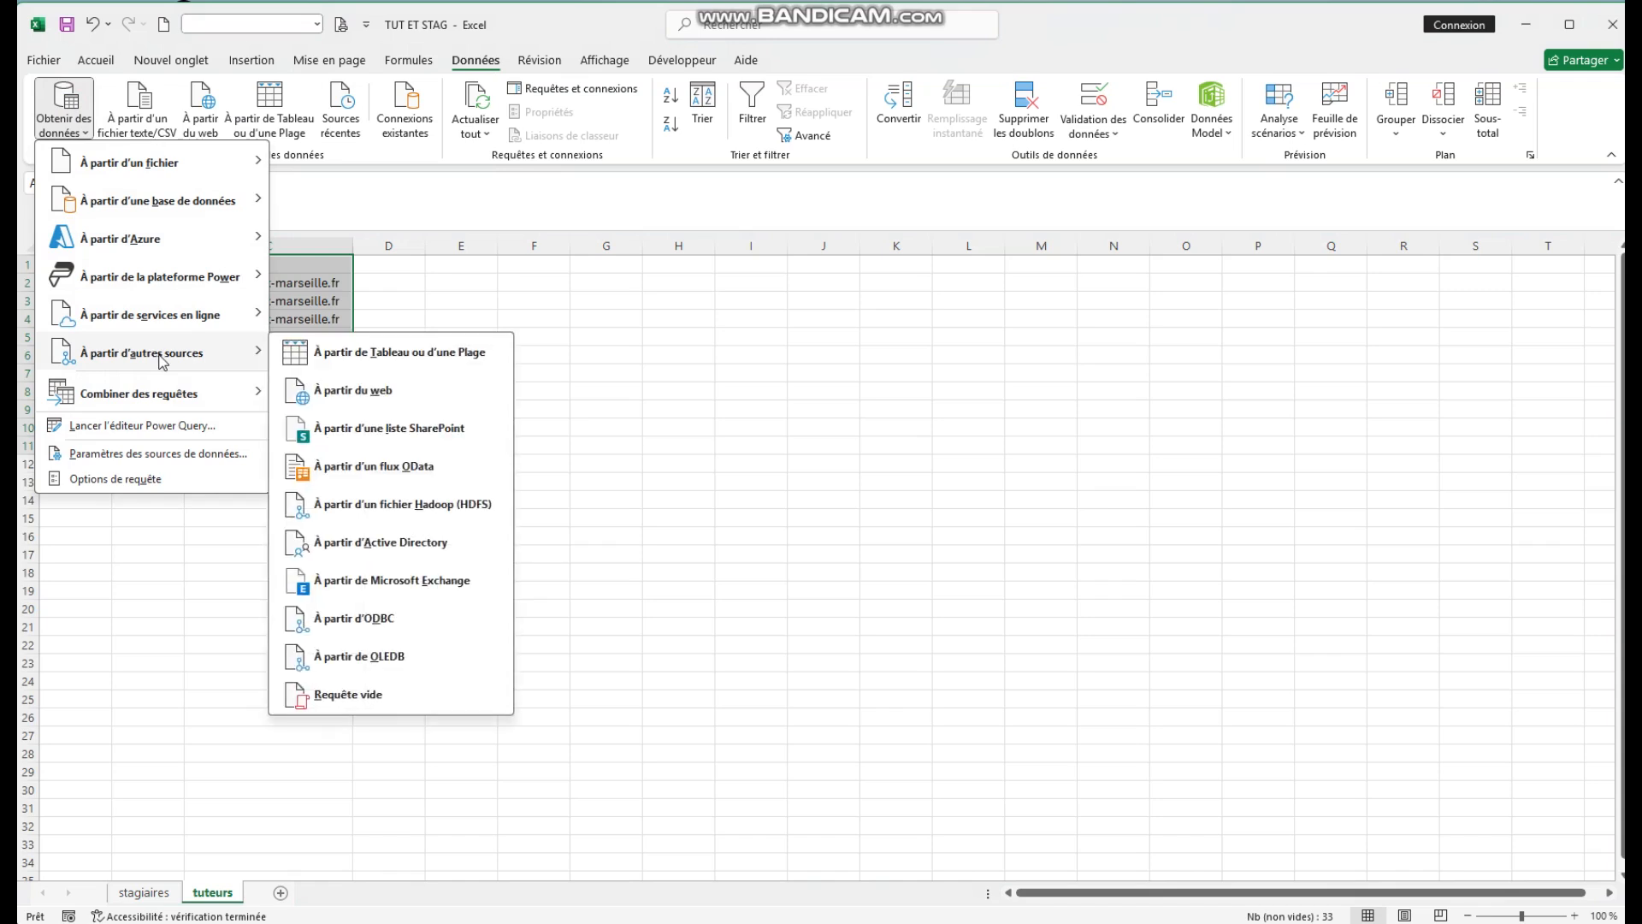
click(428, 357)
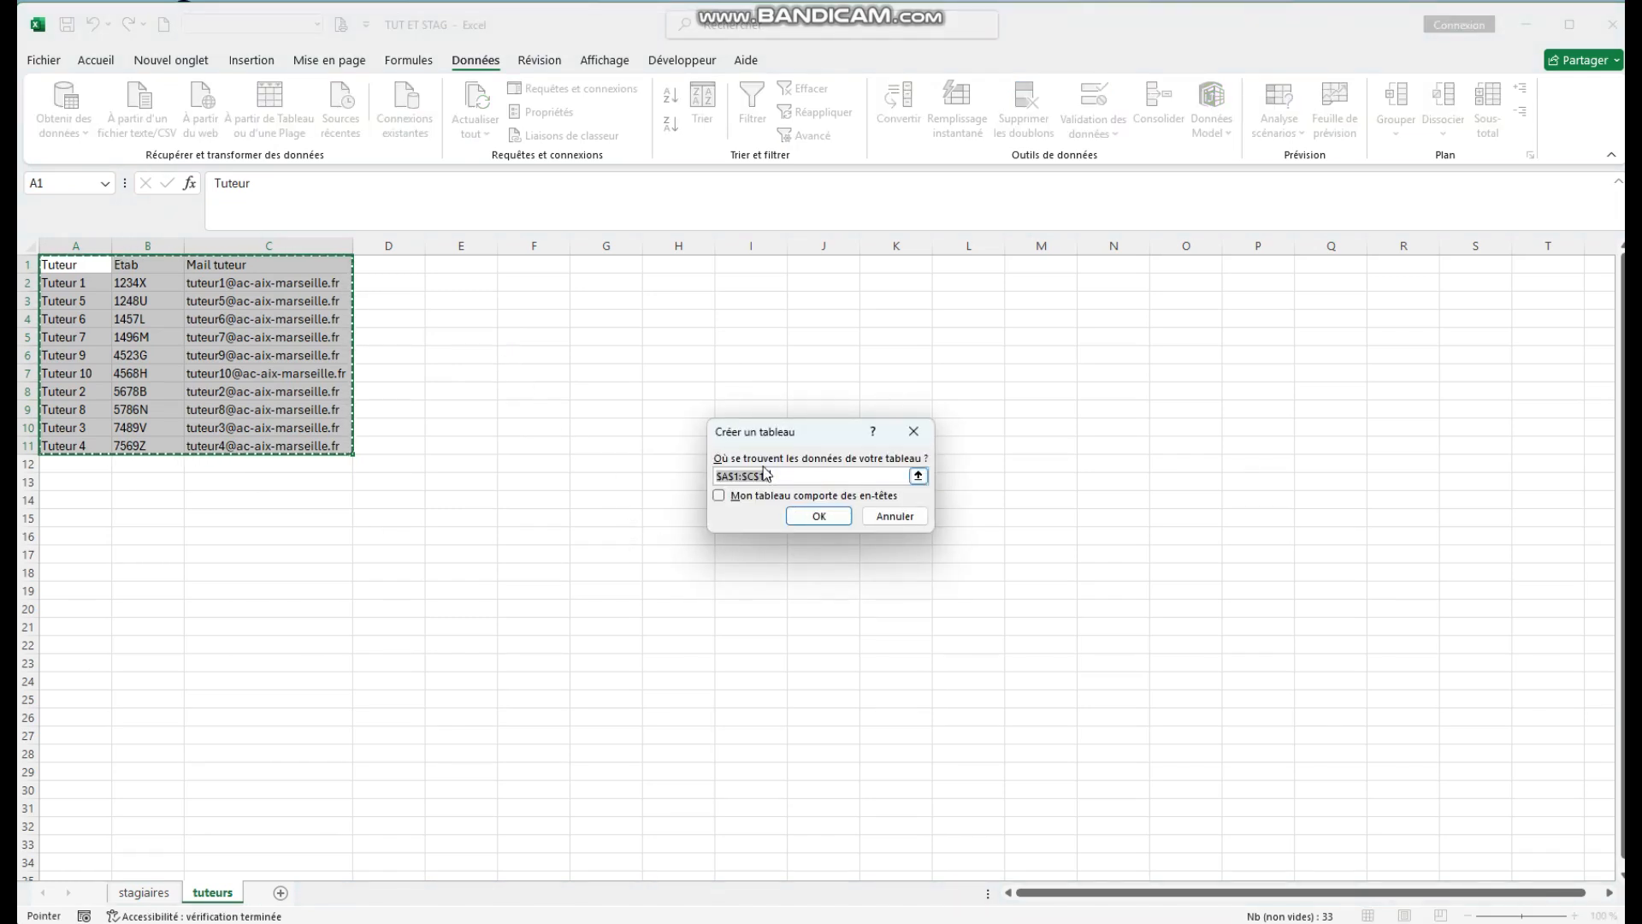
click(719, 497)
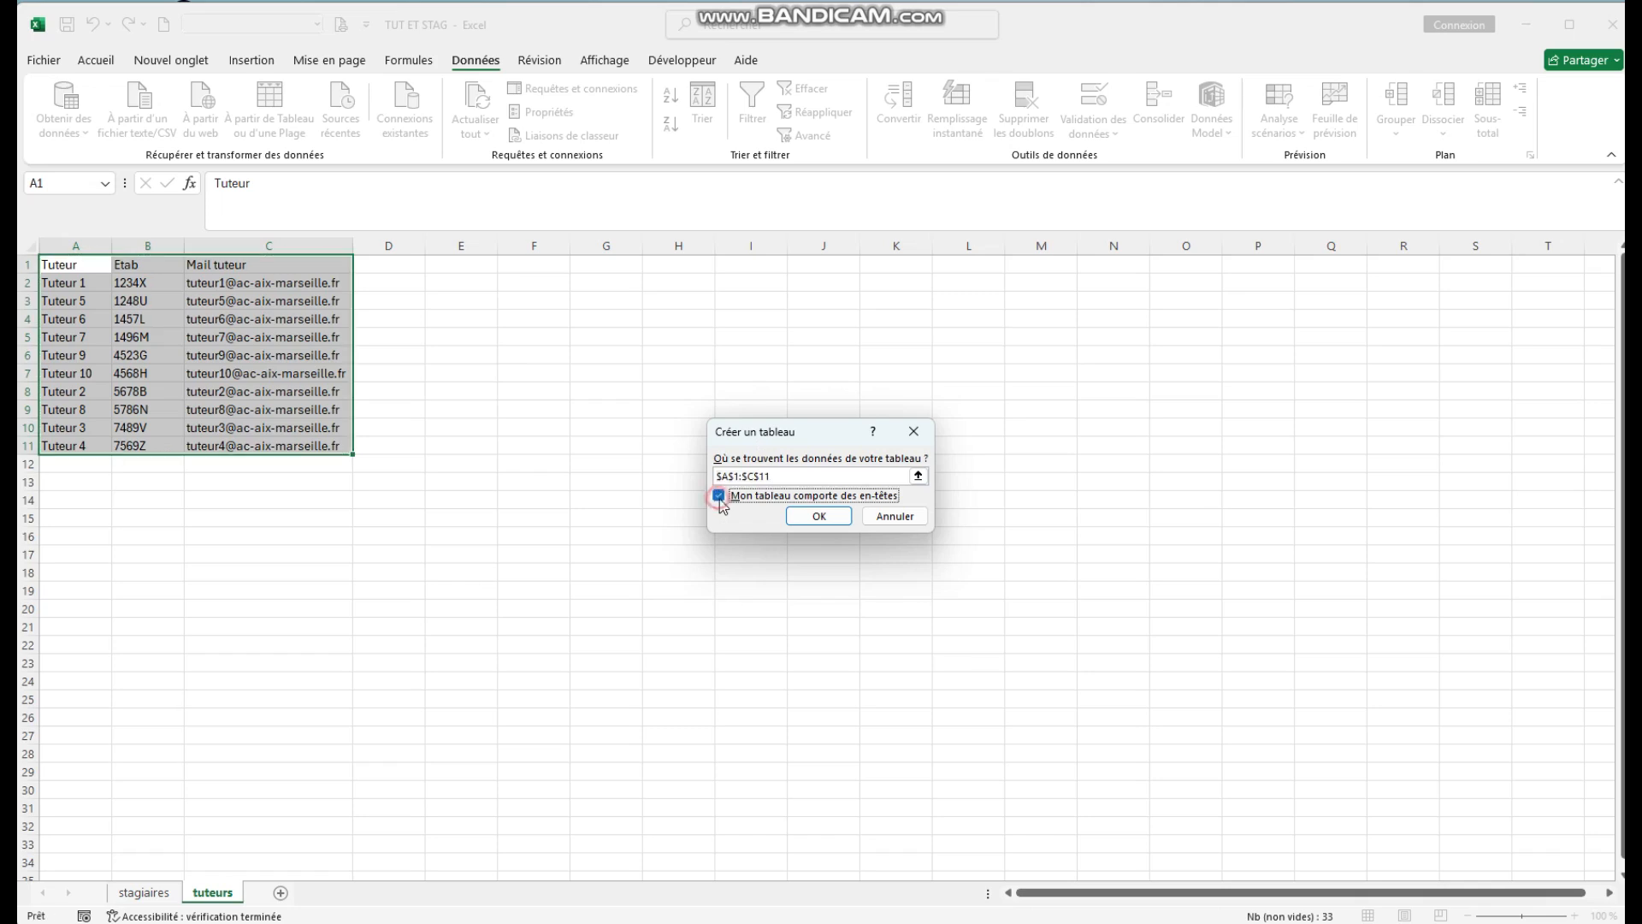
click(818, 518)
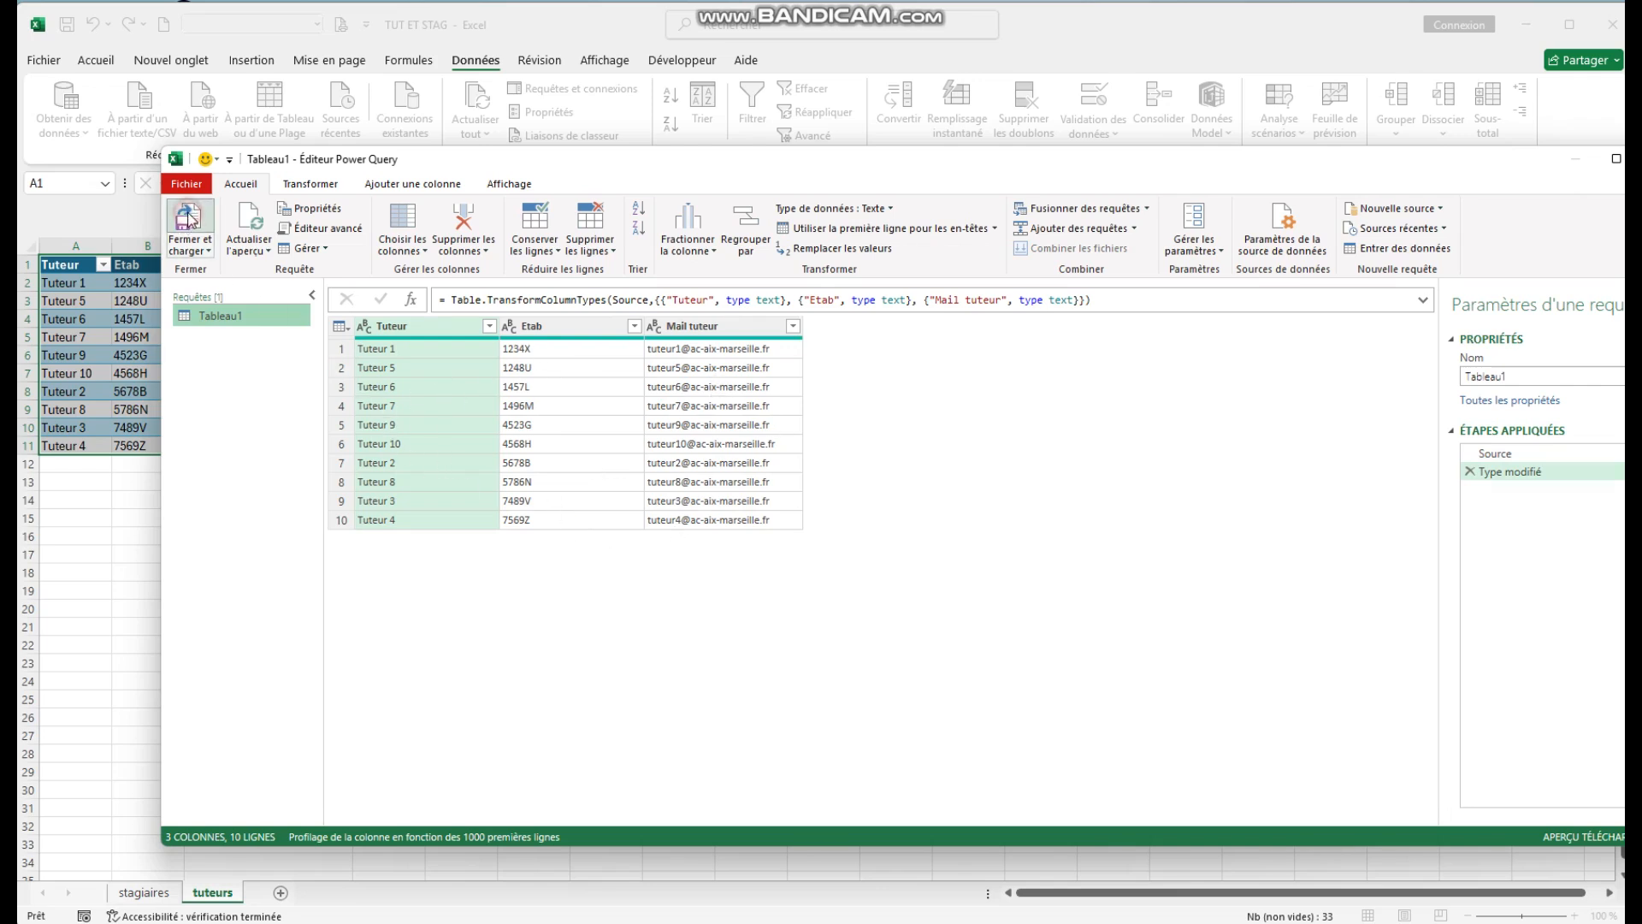
click(189, 219)
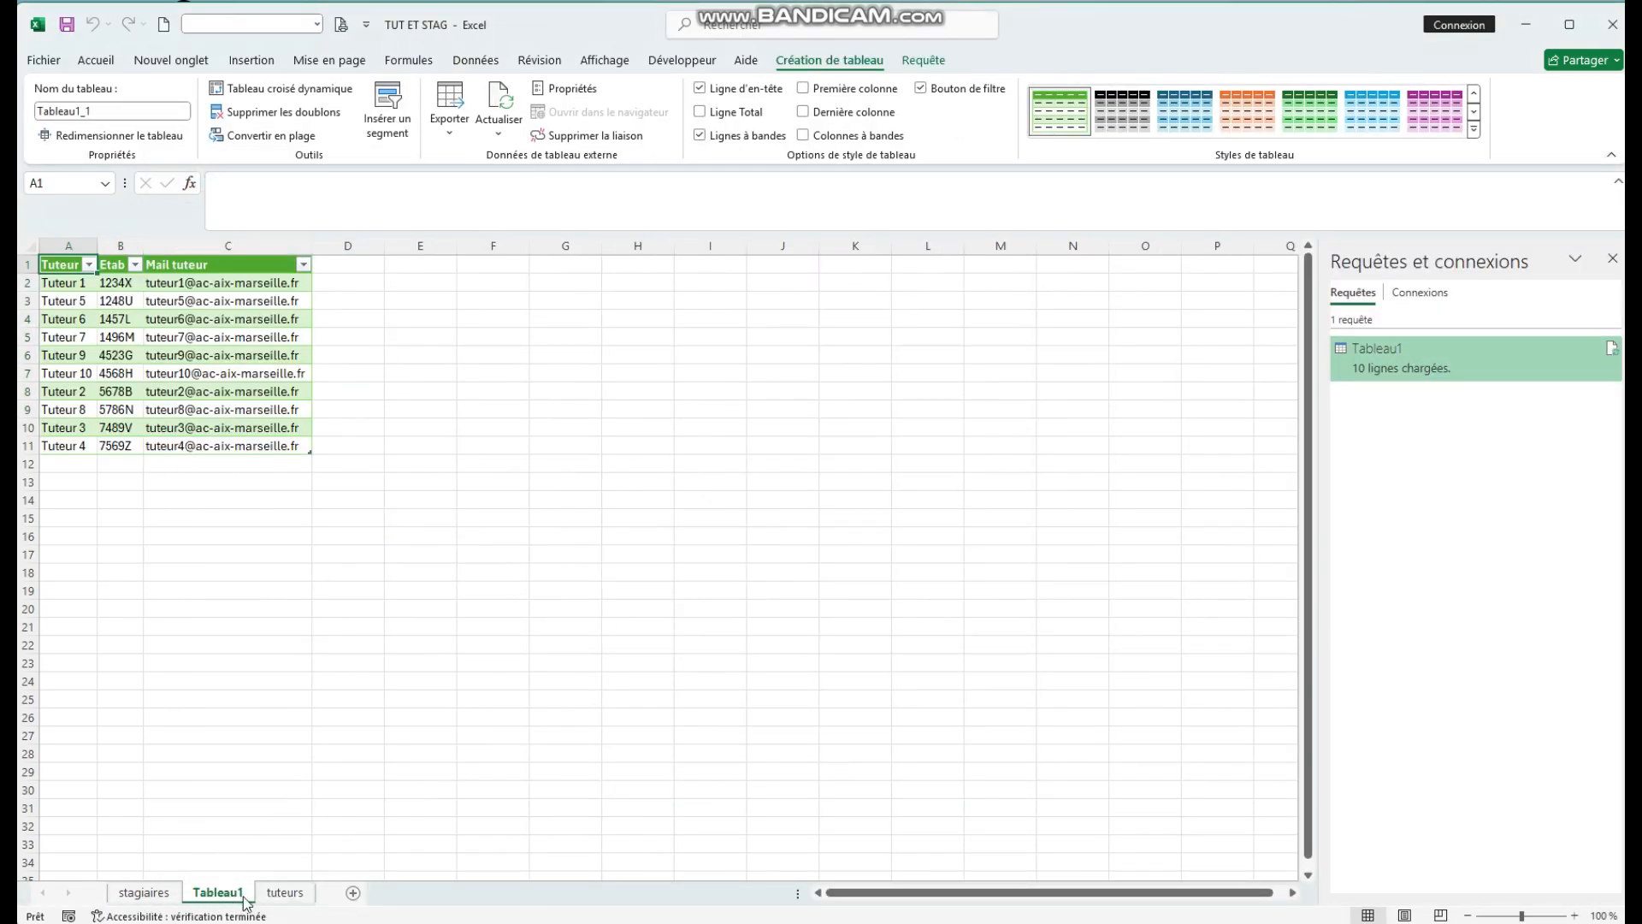
Step: Import range A1:C11 of the stagiaires sheet into Power Query as a table with headers and load it to a new sheet
click(296, 896)
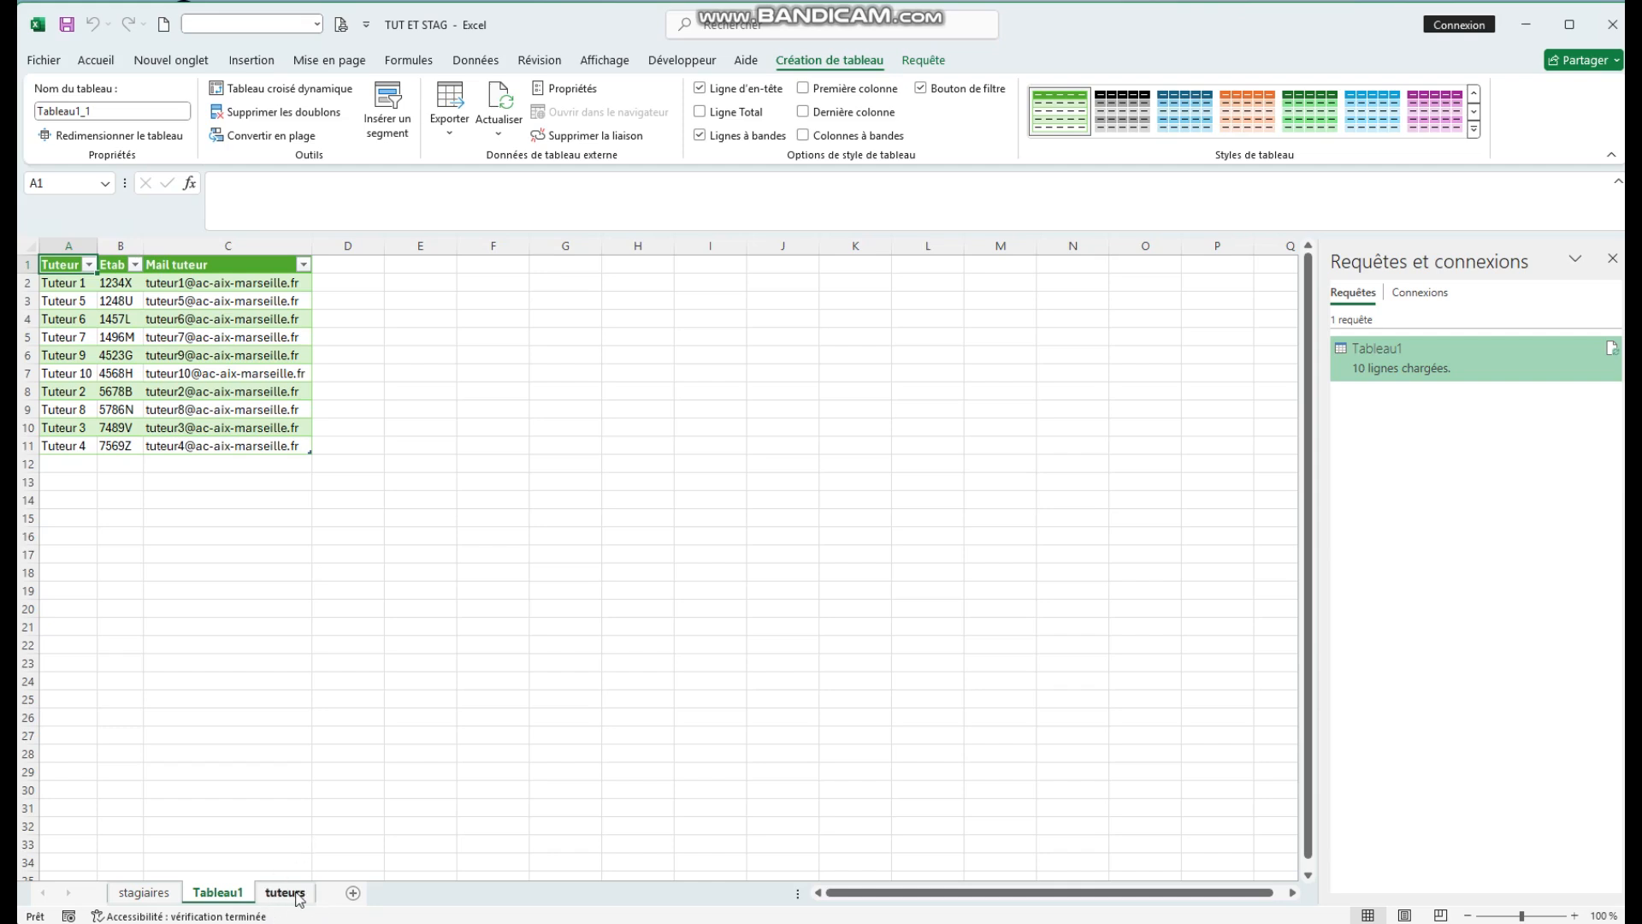
click(146, 894)
click(77, 317)
key(ctrl+a)
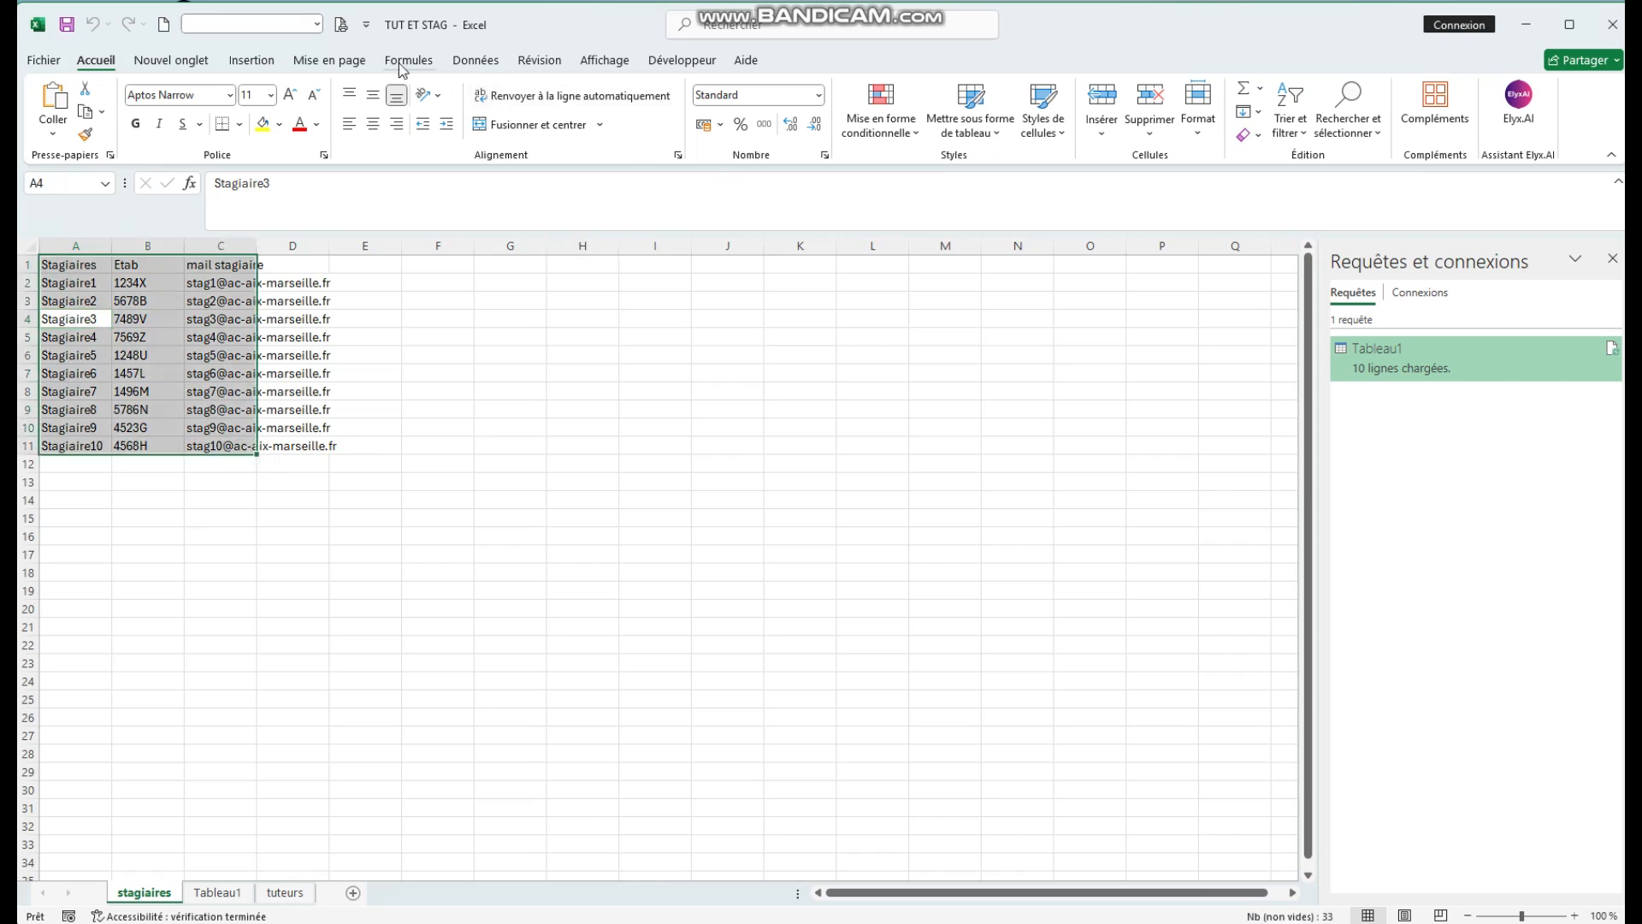
click(475, 60)
click(86, 91)
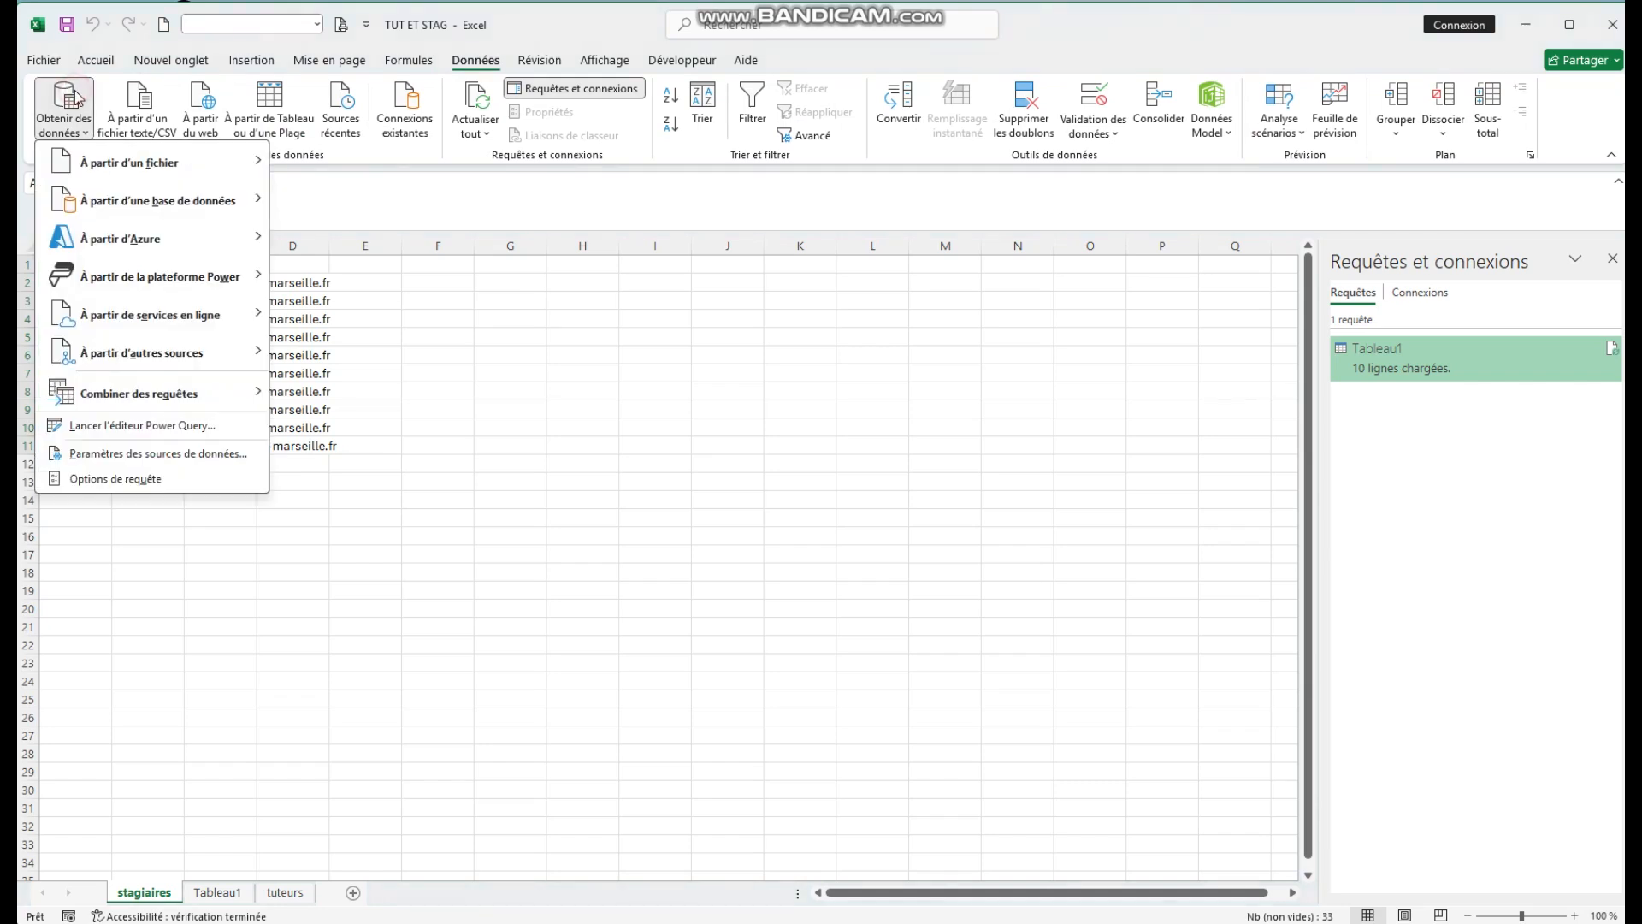
mouse_move(150, 366)
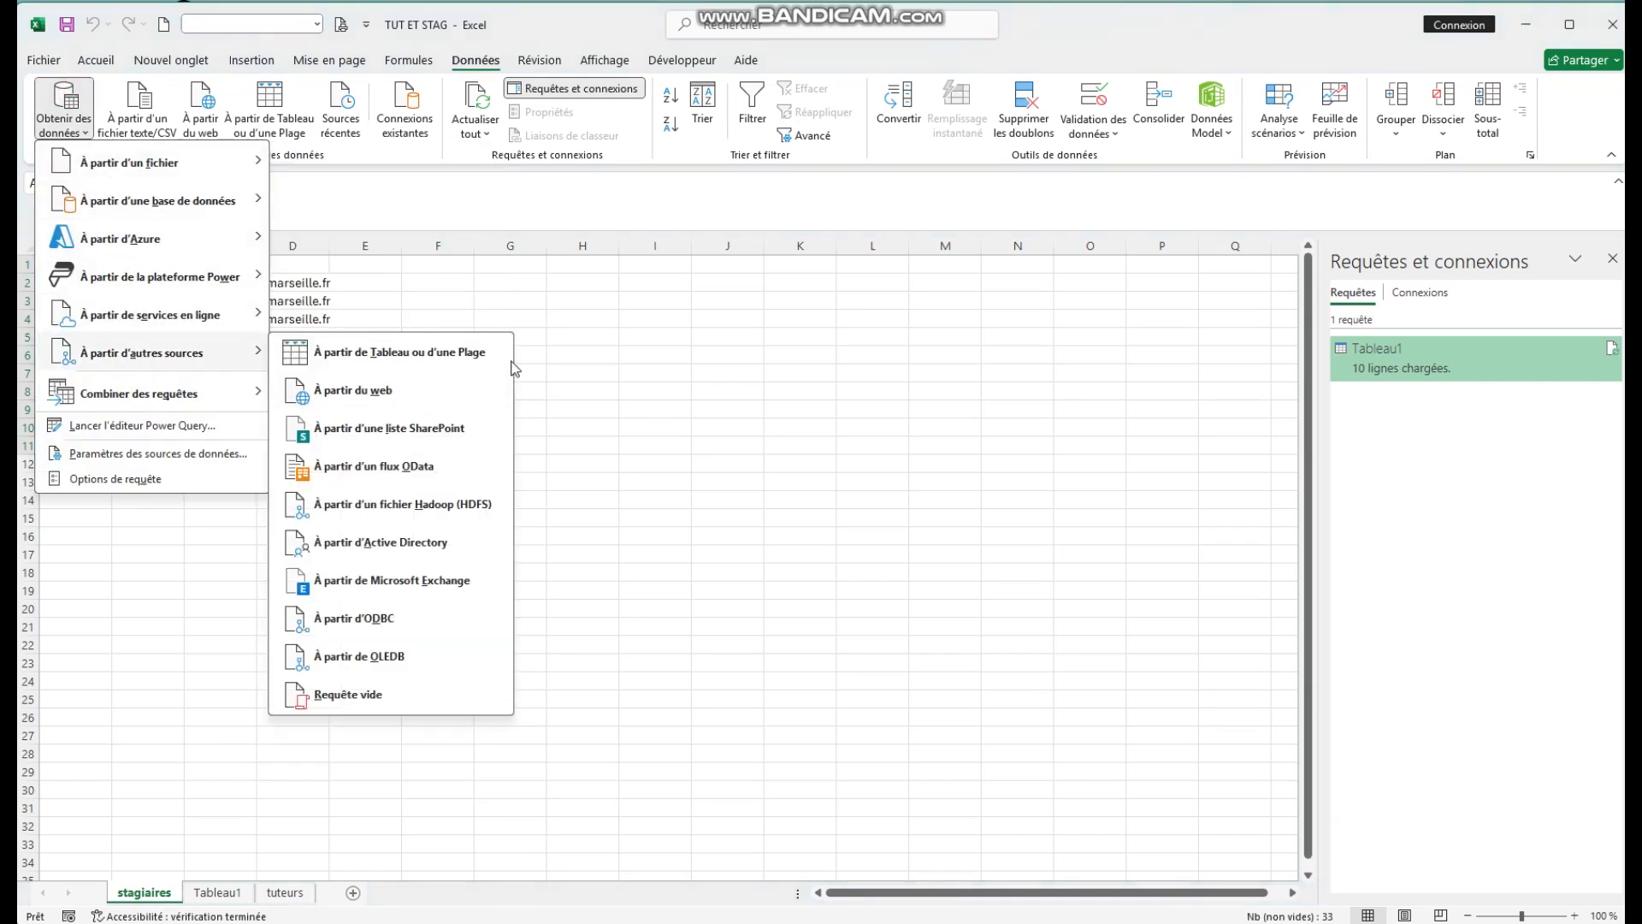
click(476, 350)
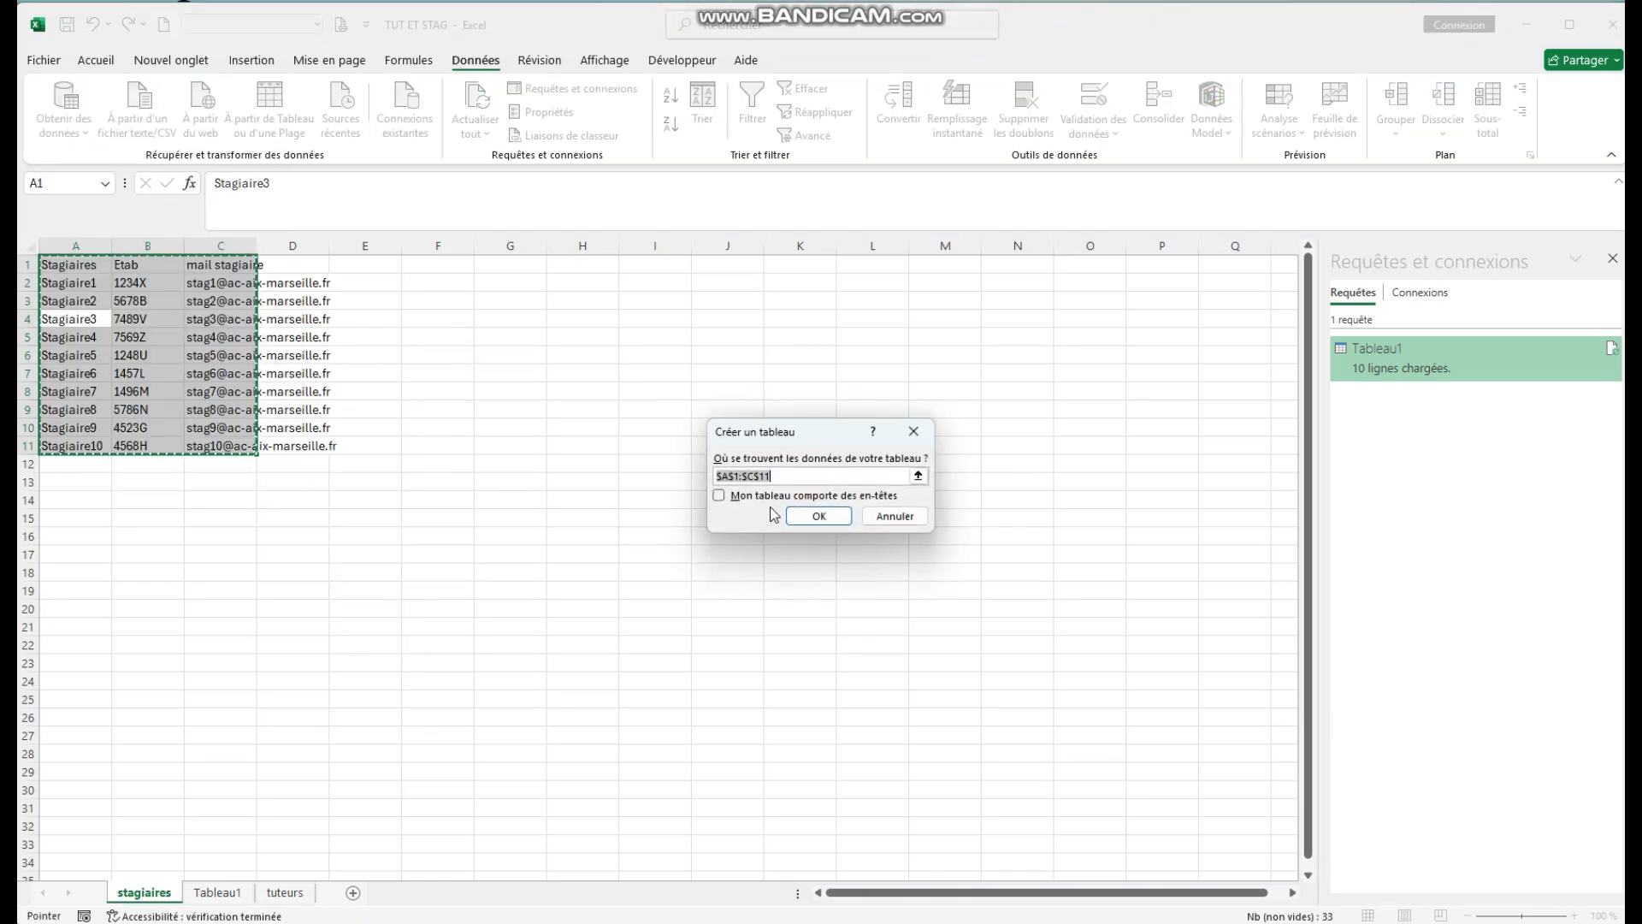
click(719, 495)
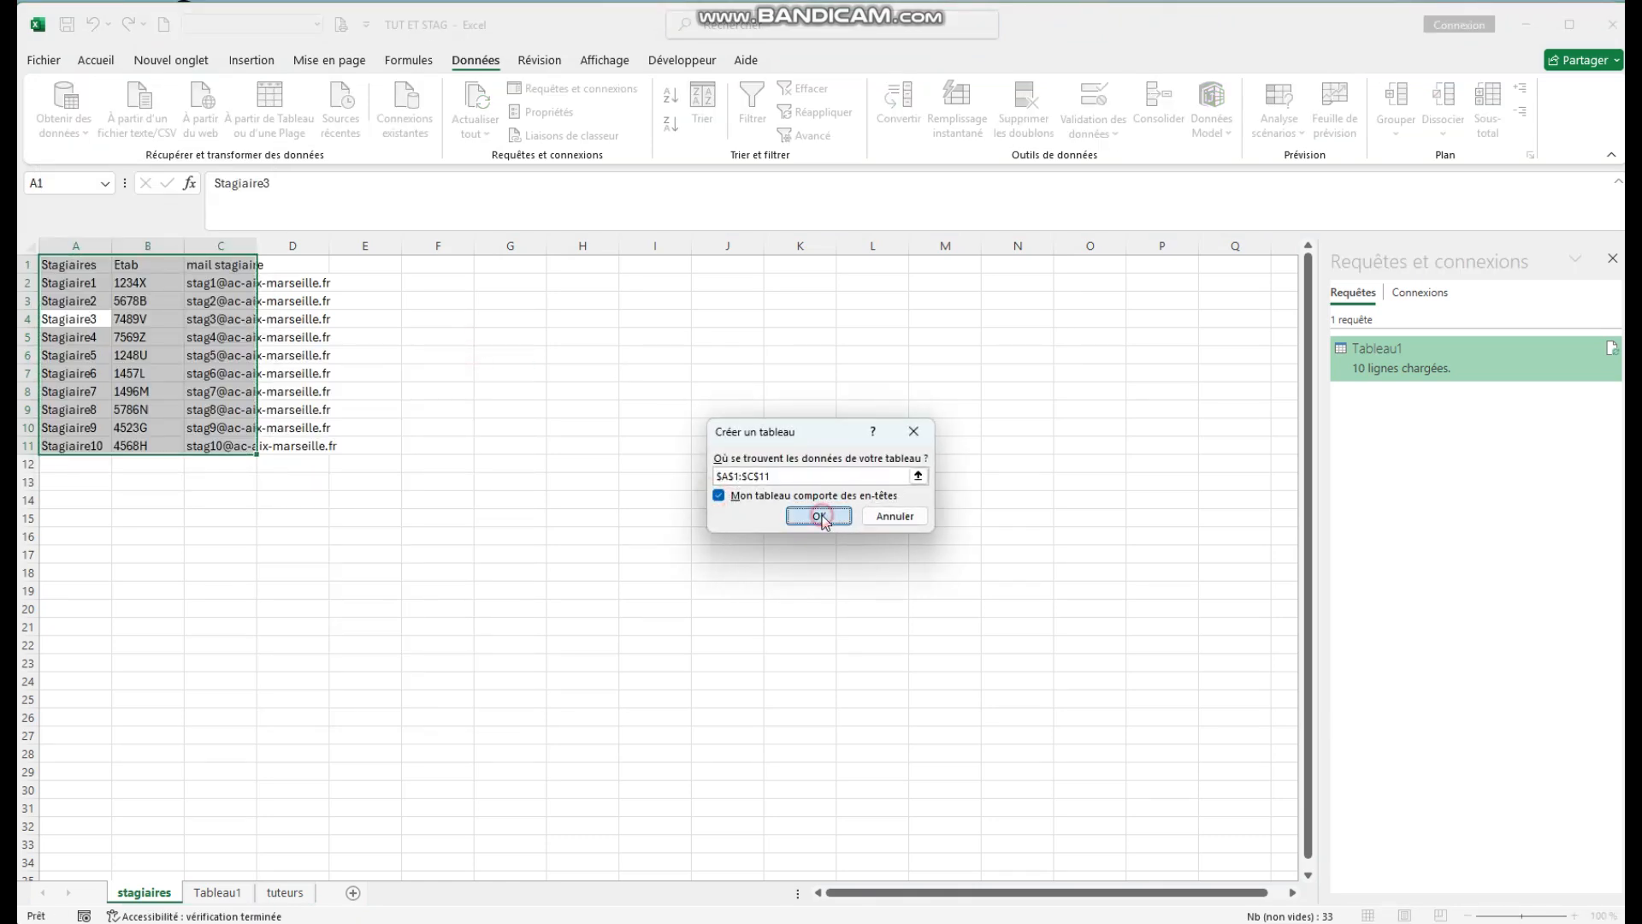
click(821, 518)
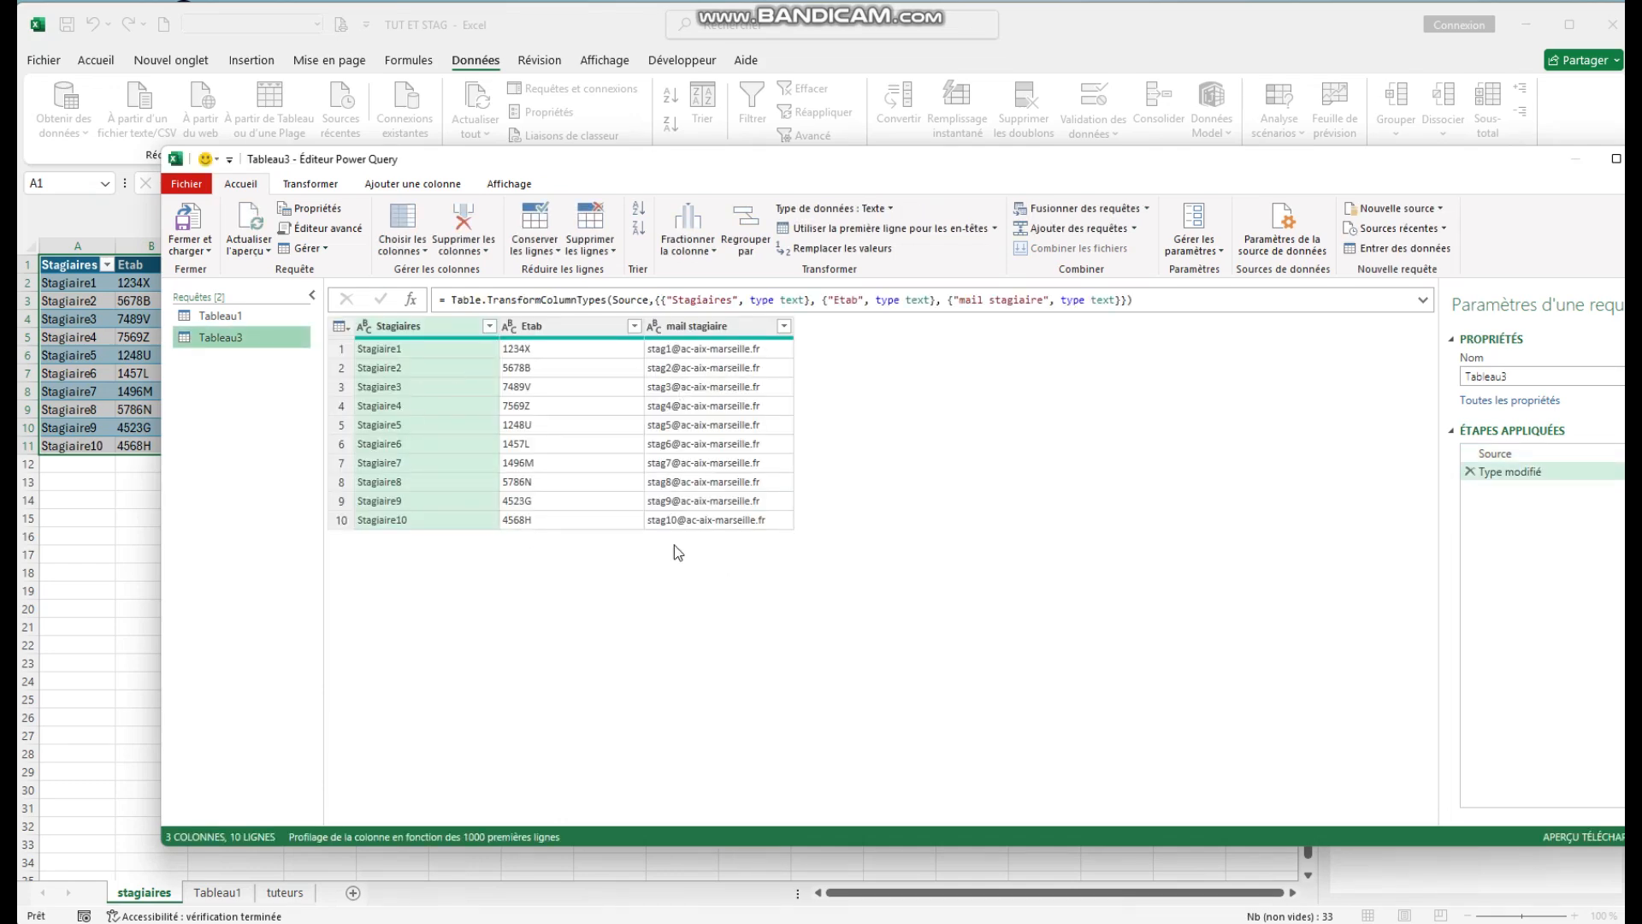
click(194, 227)
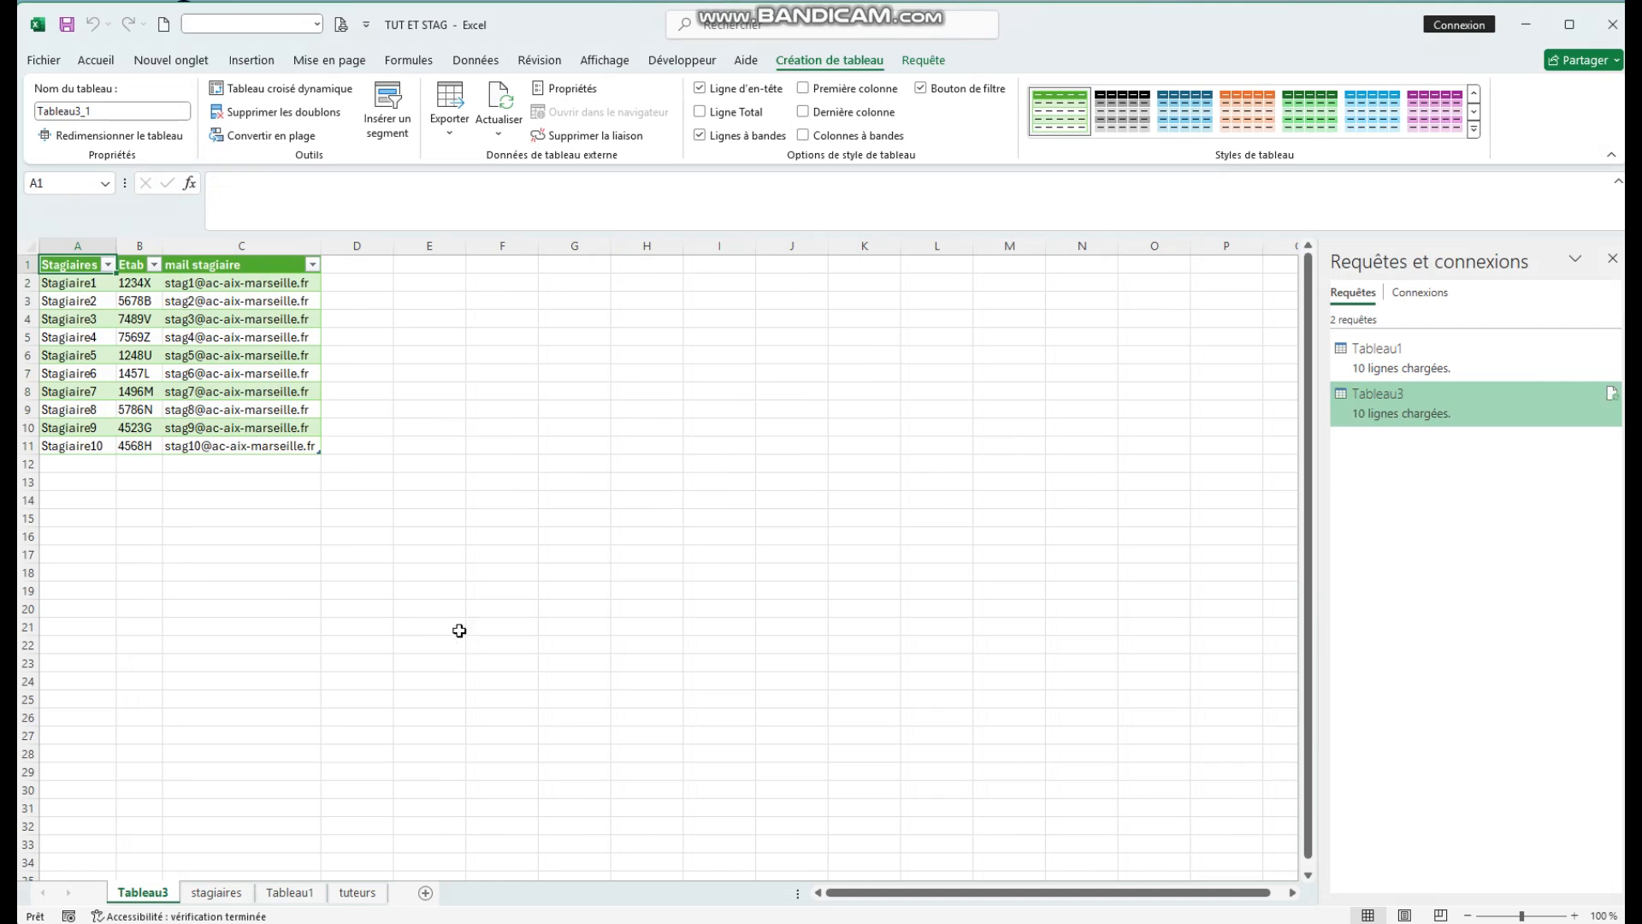
Step: Compare the loaded query tables on the Tableau1 and Tableau3 sheets
click(295, 894)
click(156, 893)
click(281, 893)
click(156, 893)
click(284, 898)
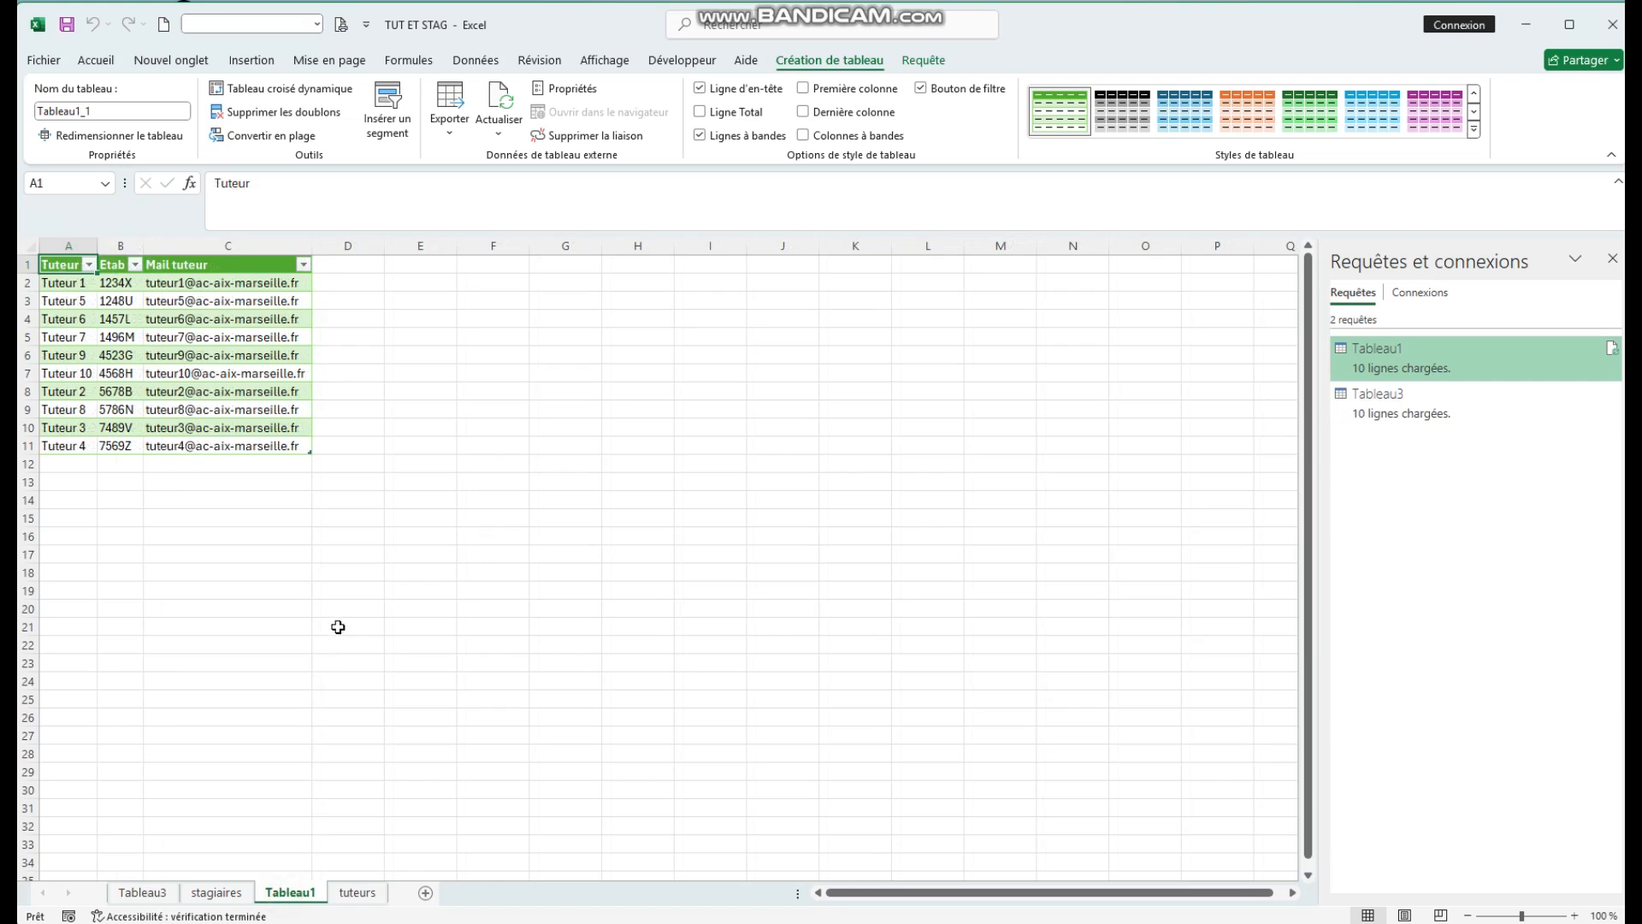
click(377, 575)
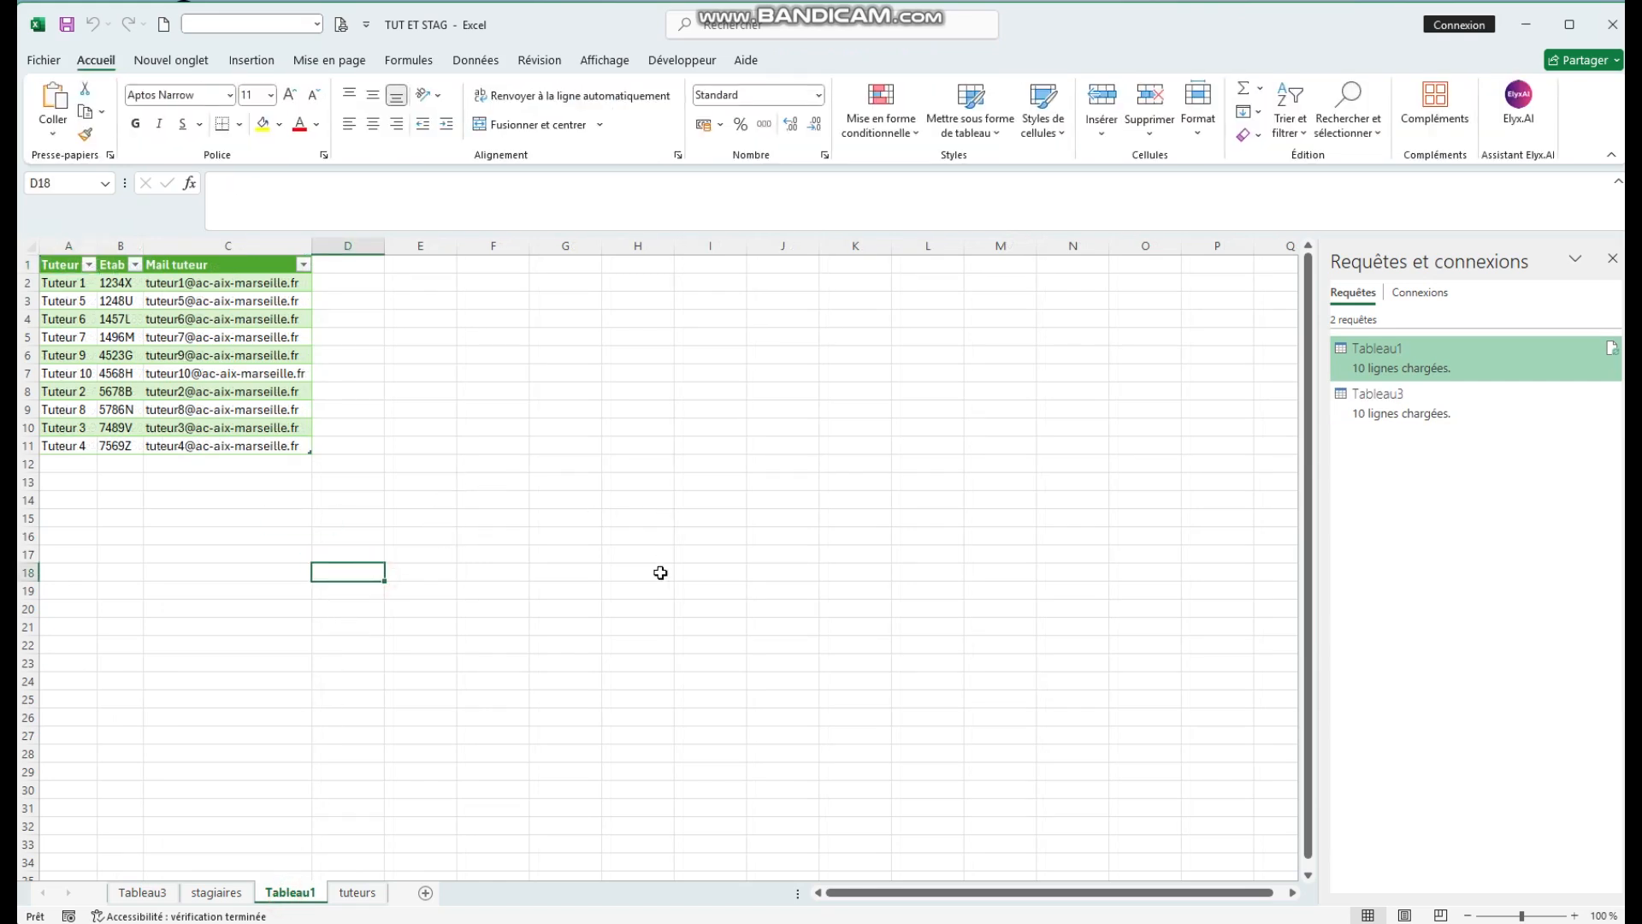
Step: Merge the Tableau1 query with Tableau3, matching both on their Etab columns with a left outer join
click(479, 61)
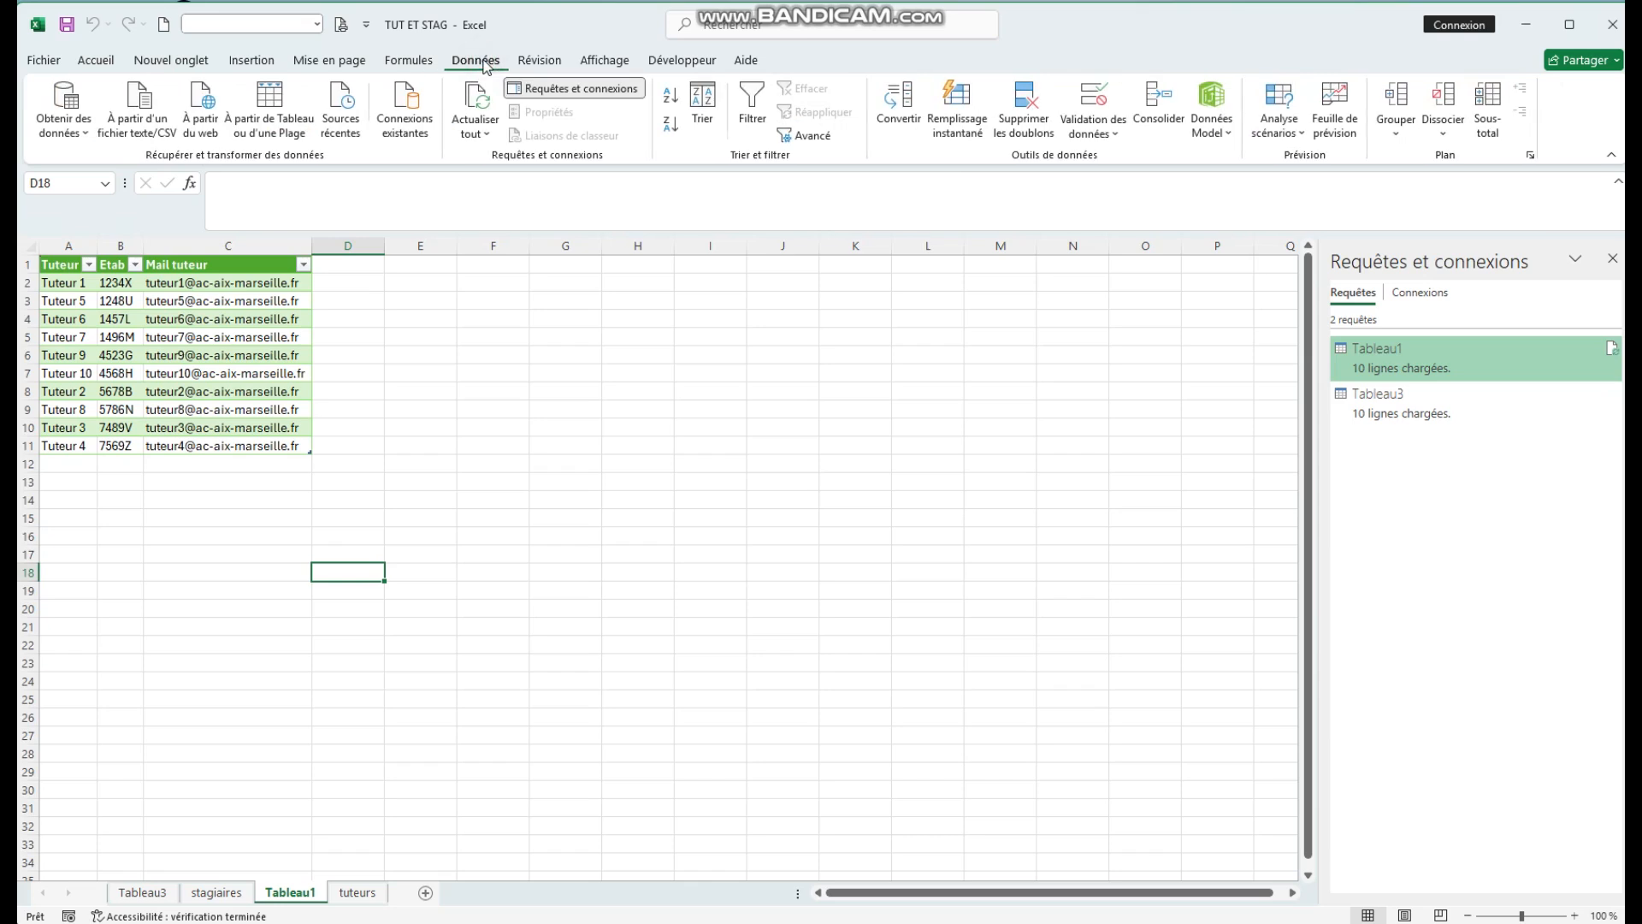
click(74, 129)
mouse_move(146, 397)
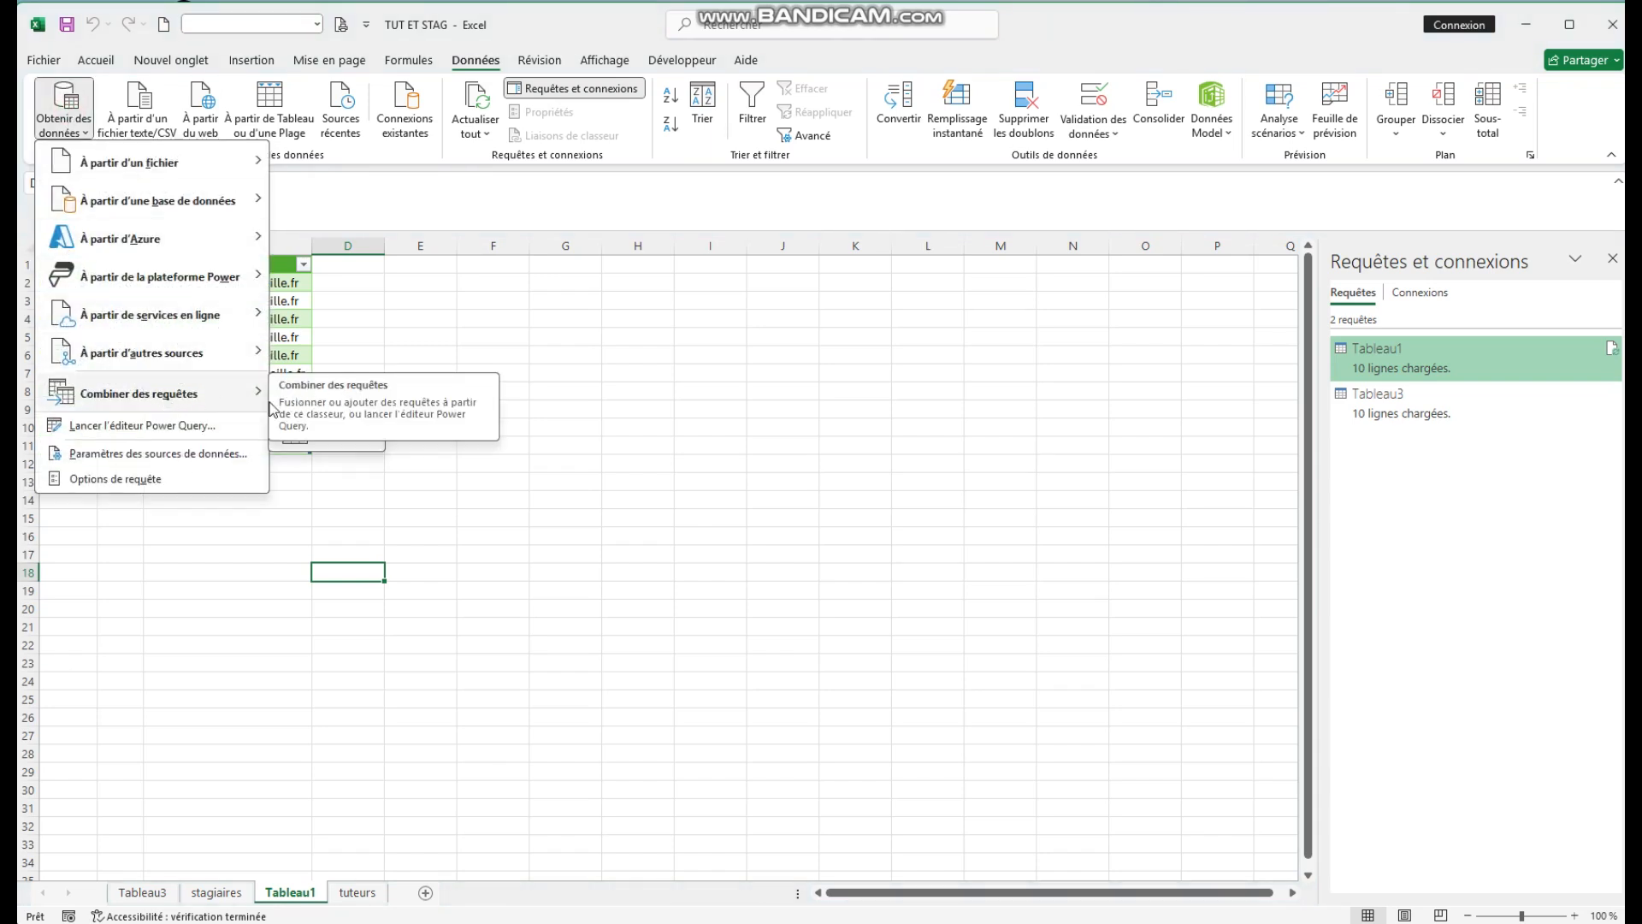
click(363, 392)
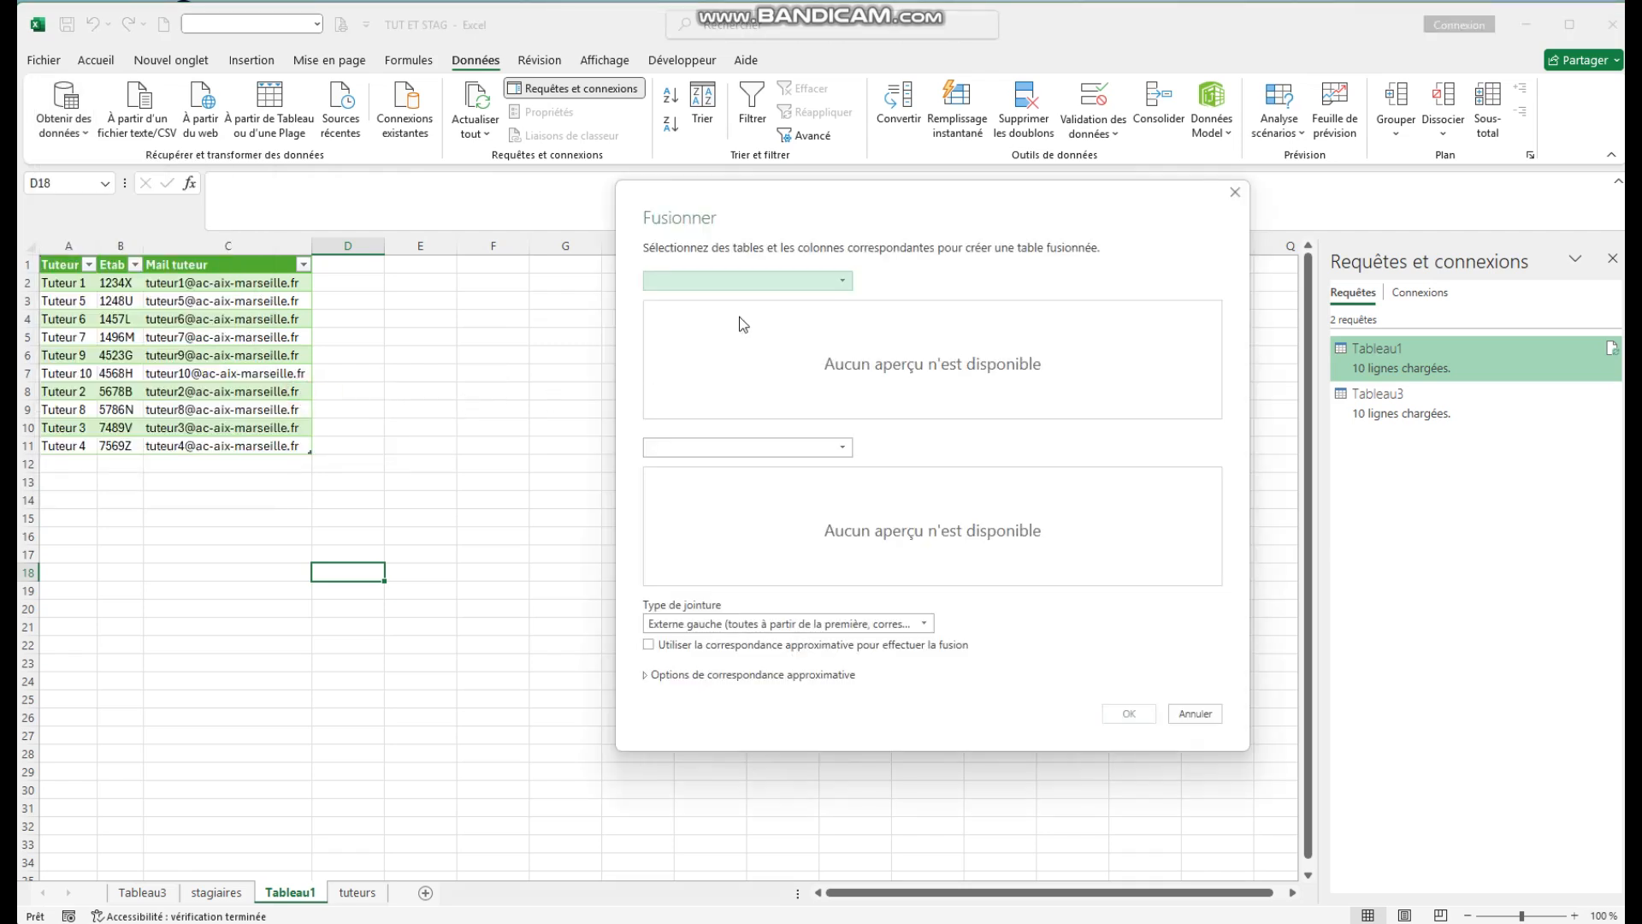
click(761, 285)
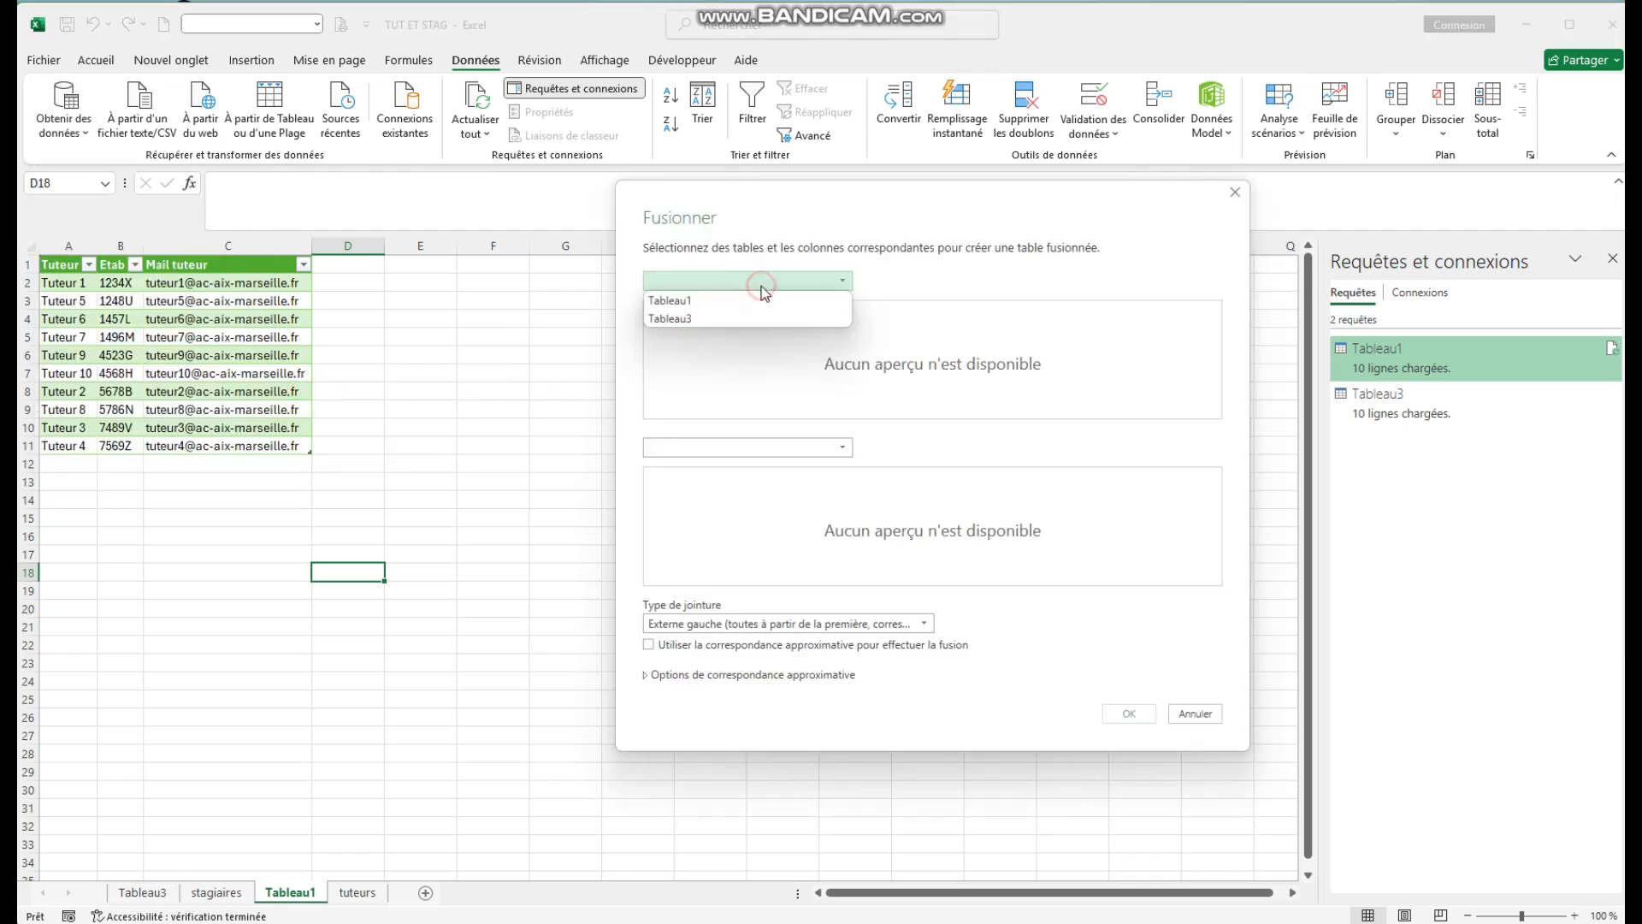
click(685, 301)
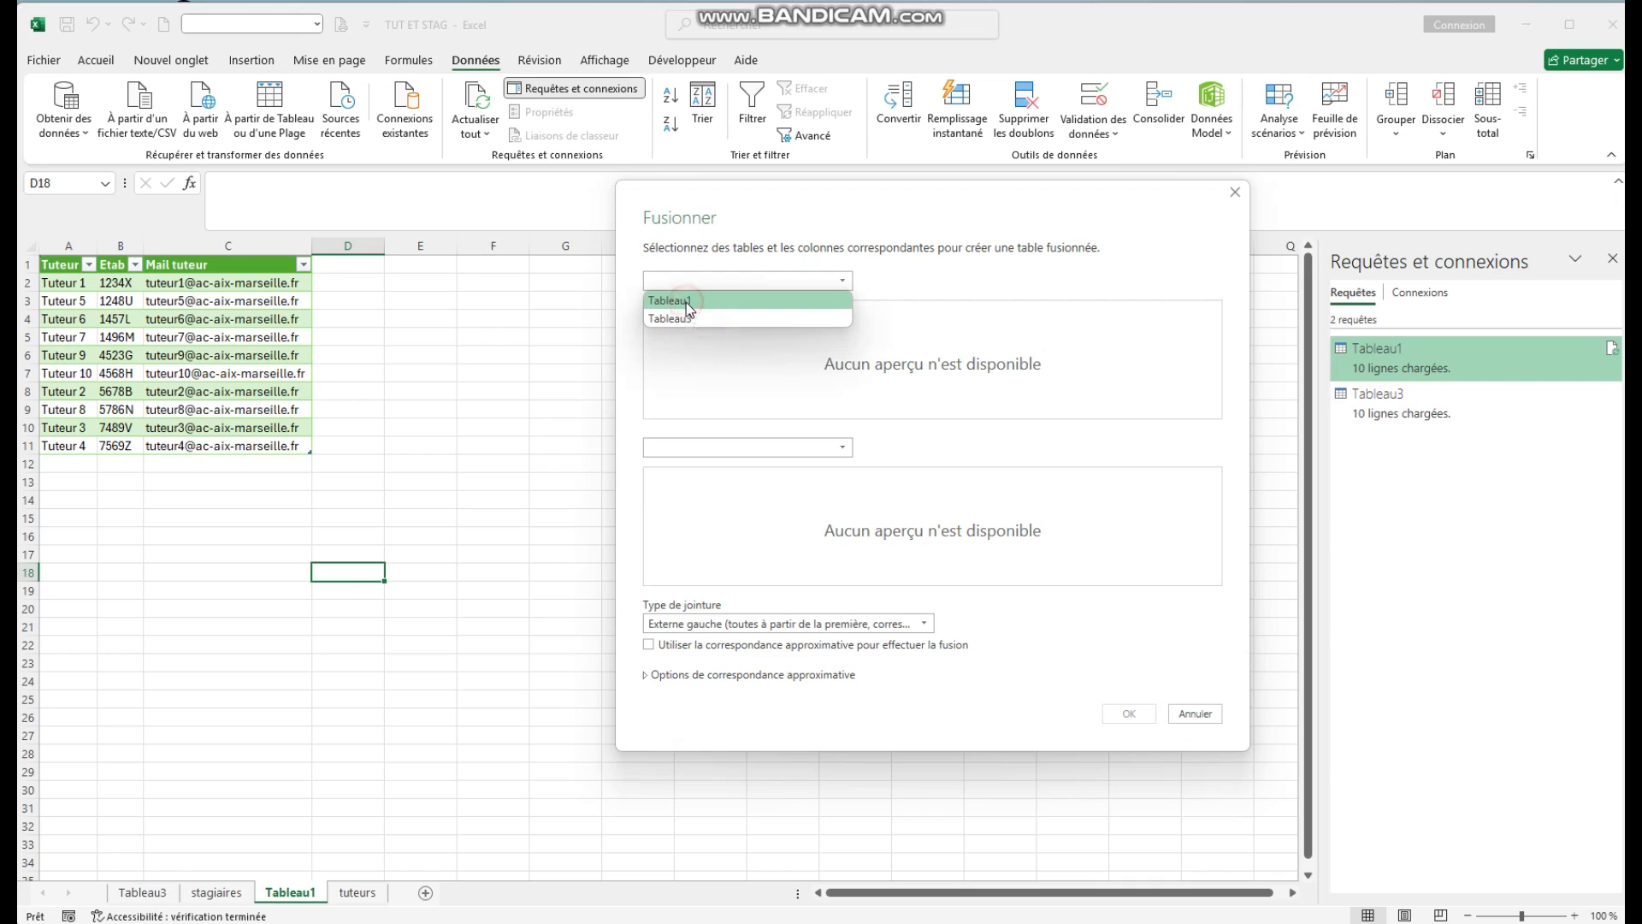
click(708, 445)
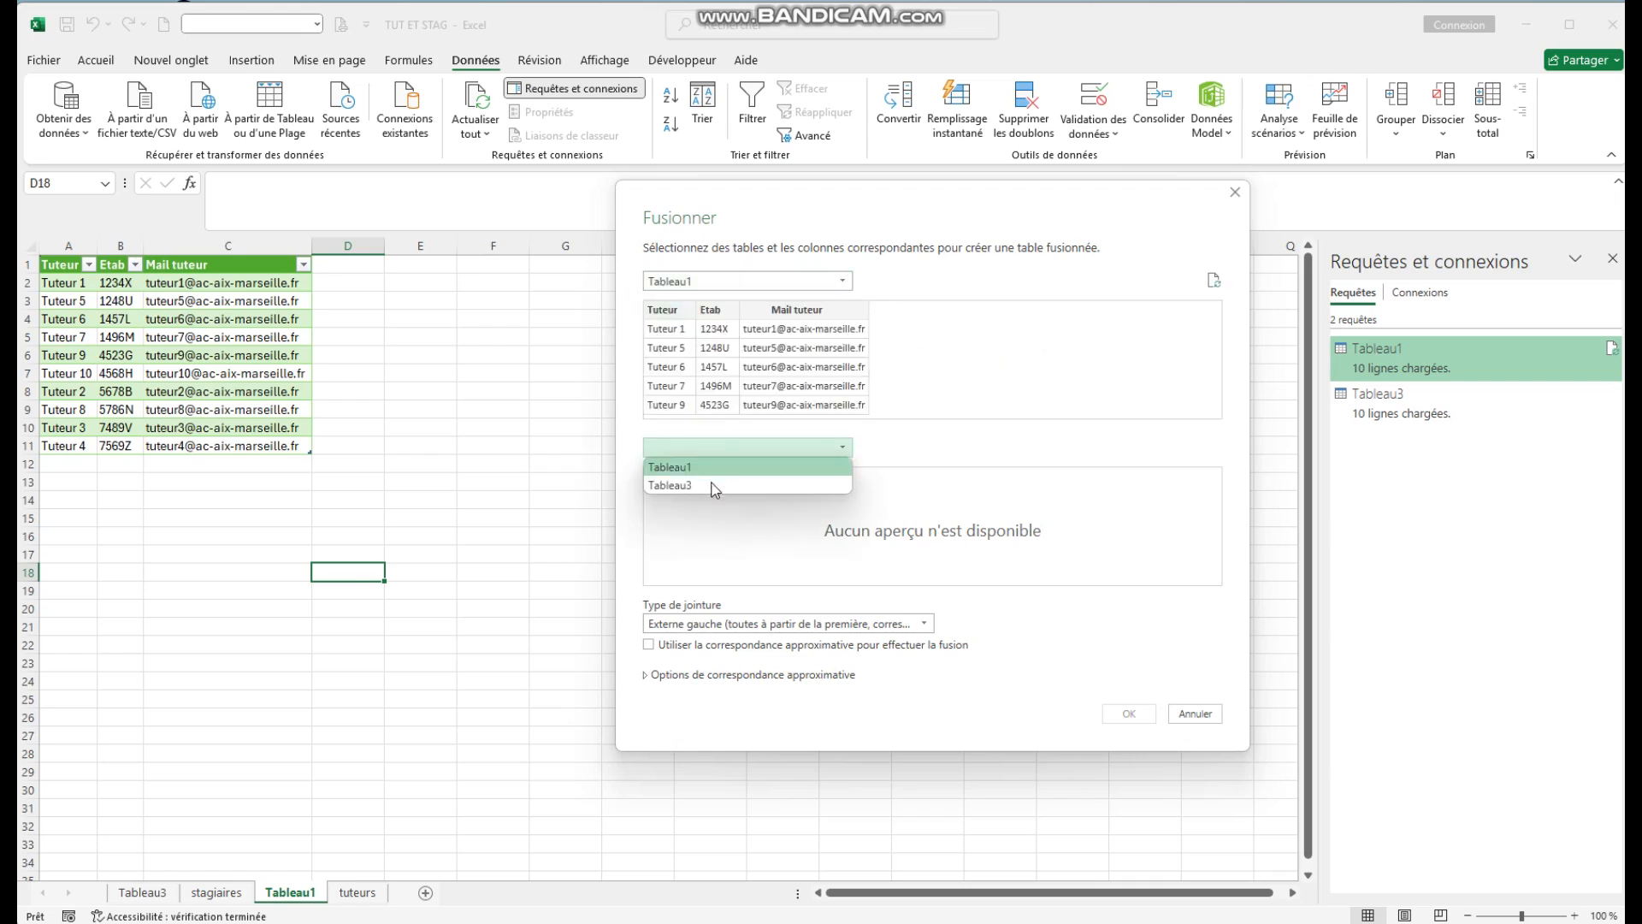
click(701, 486)
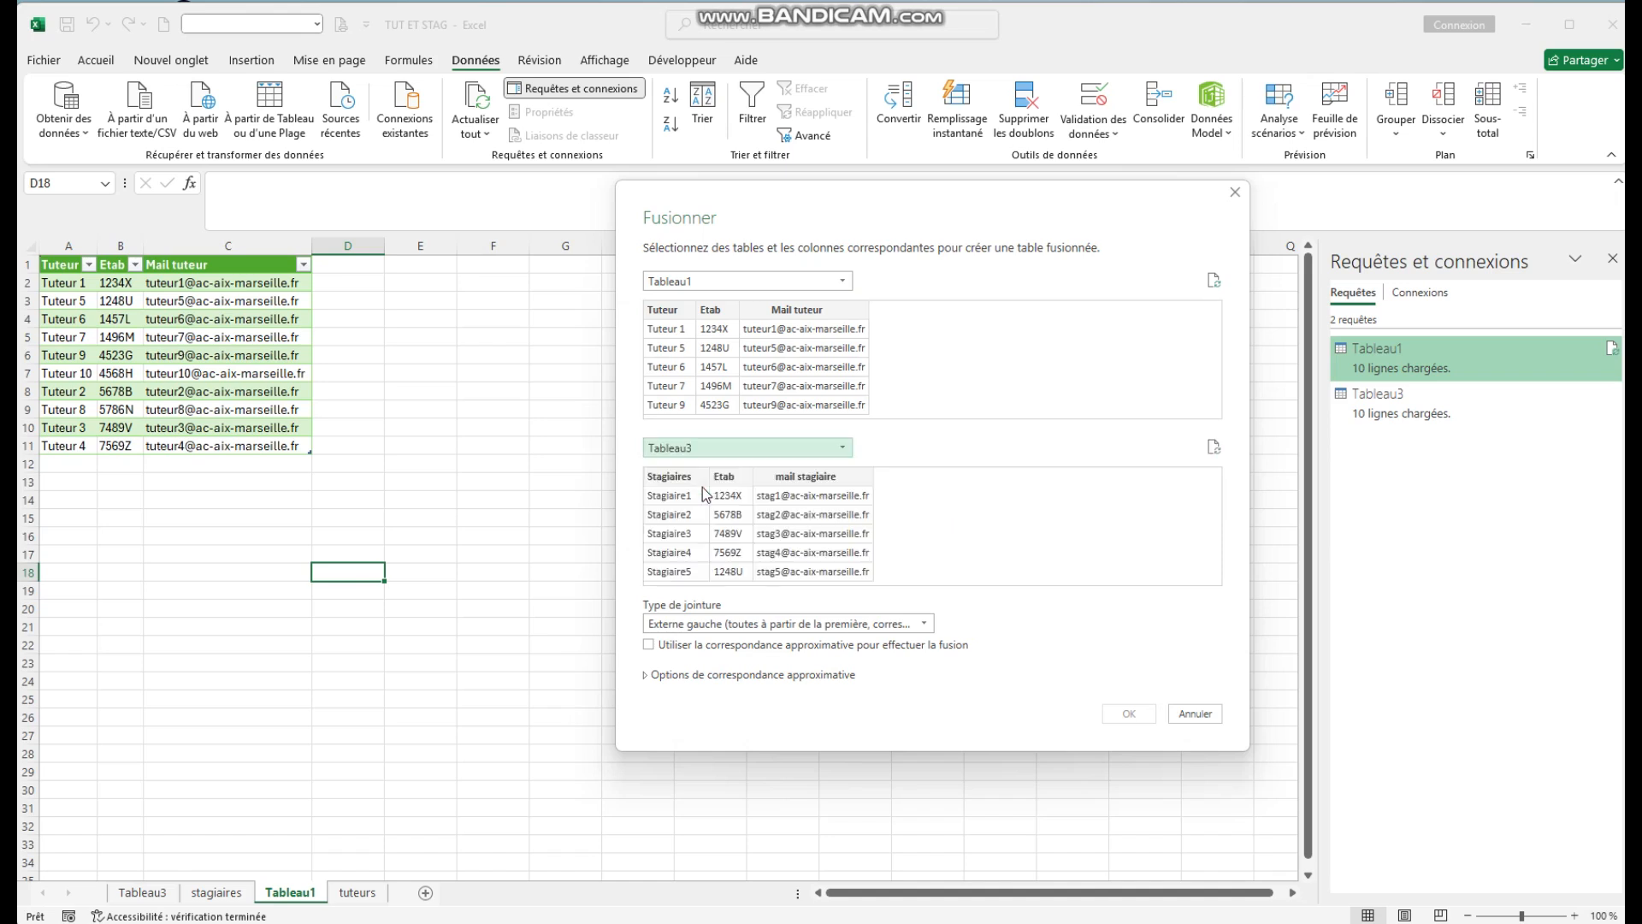
click(716, 311)
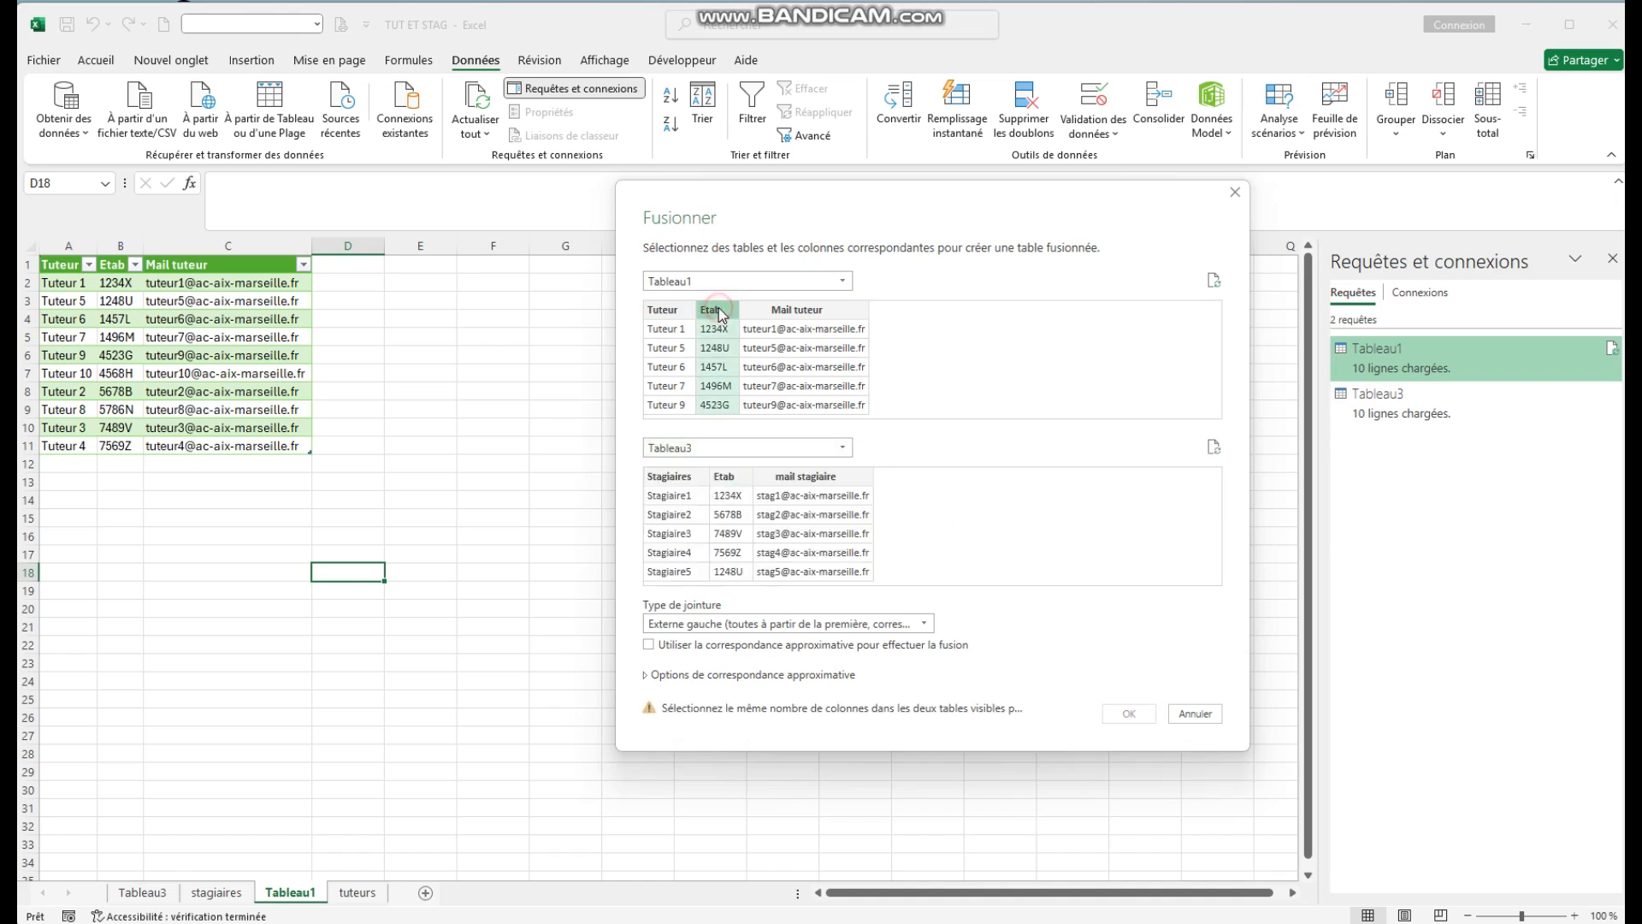
click(731, 481)
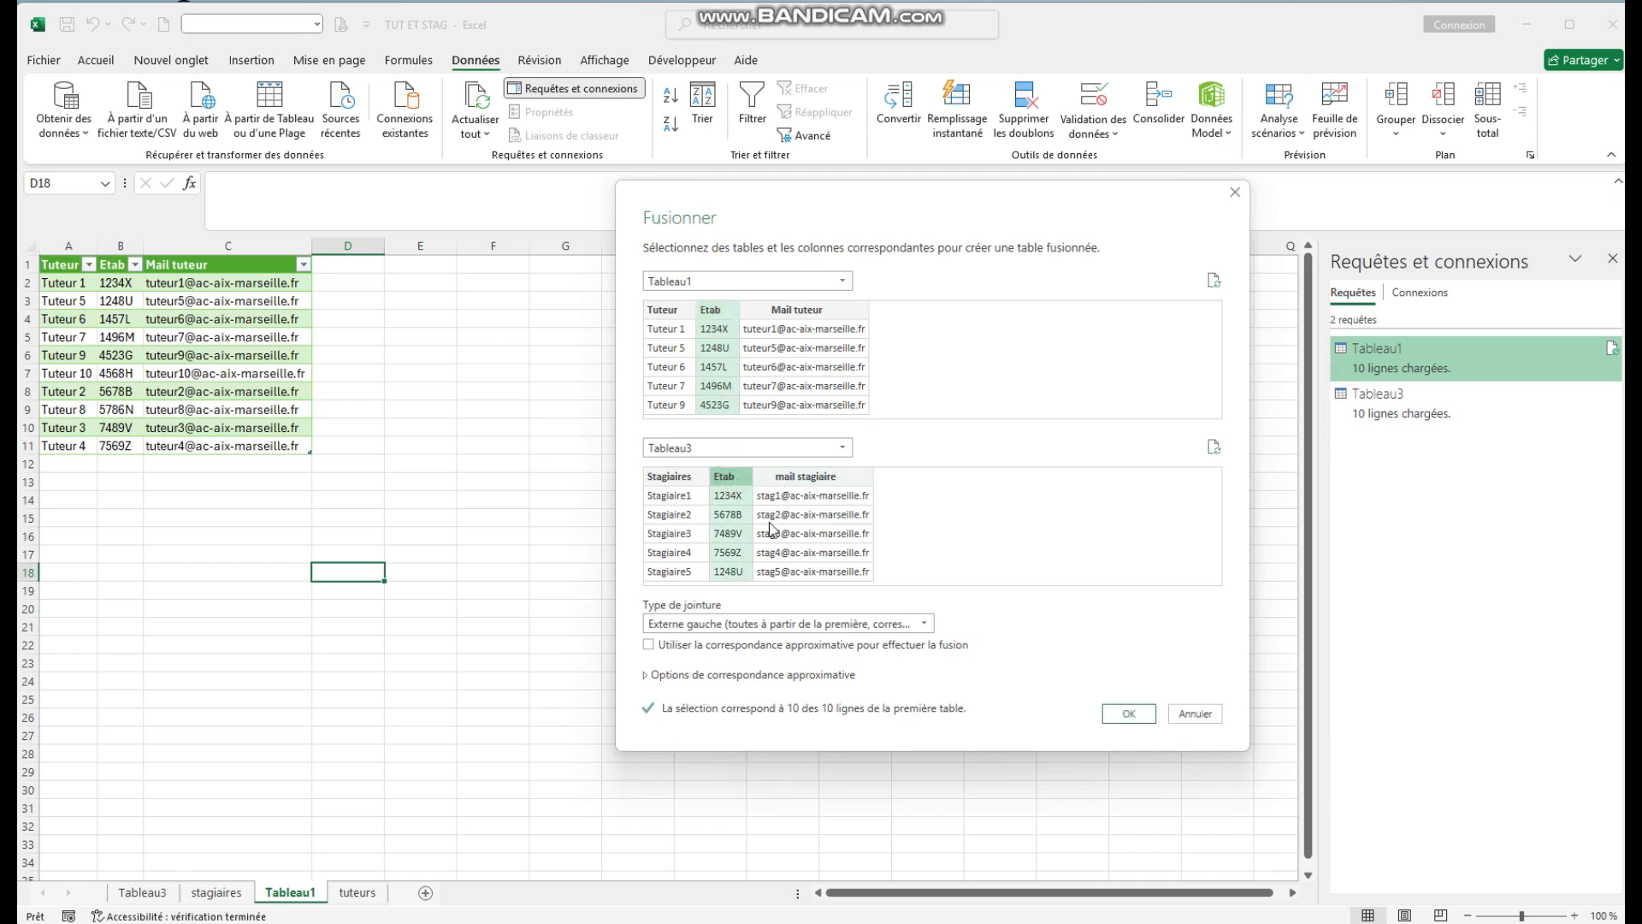
click(1128, 716)
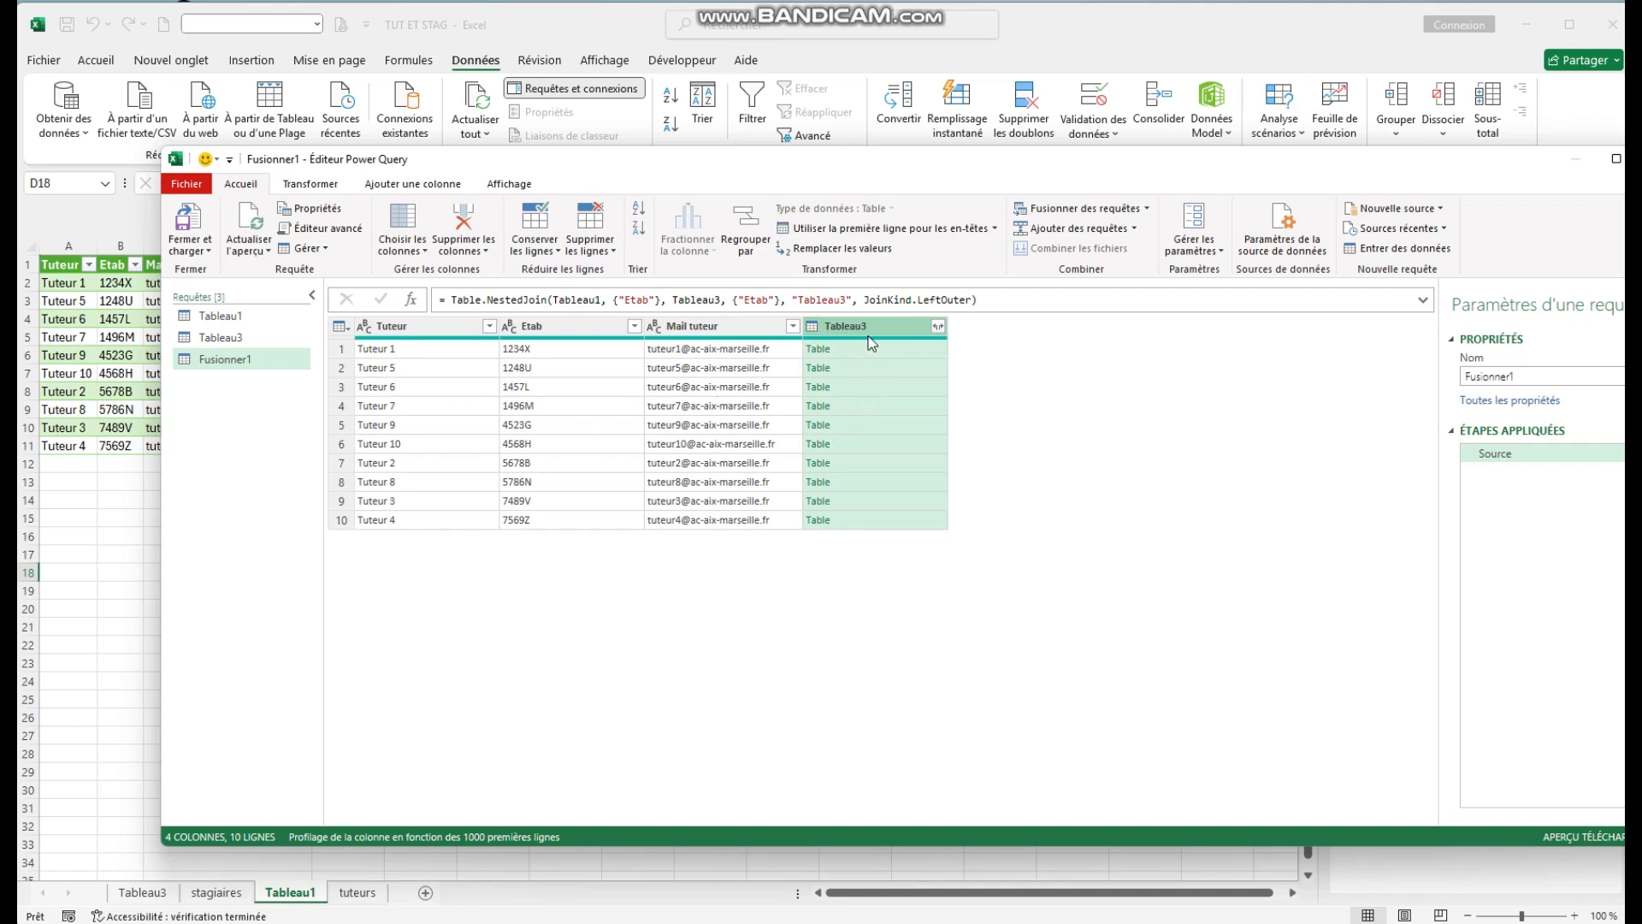
Step: Expand all columns of the merged Tableau3 column with the original name as prefix, and load the merged query to a new sheet
click(937, 327)
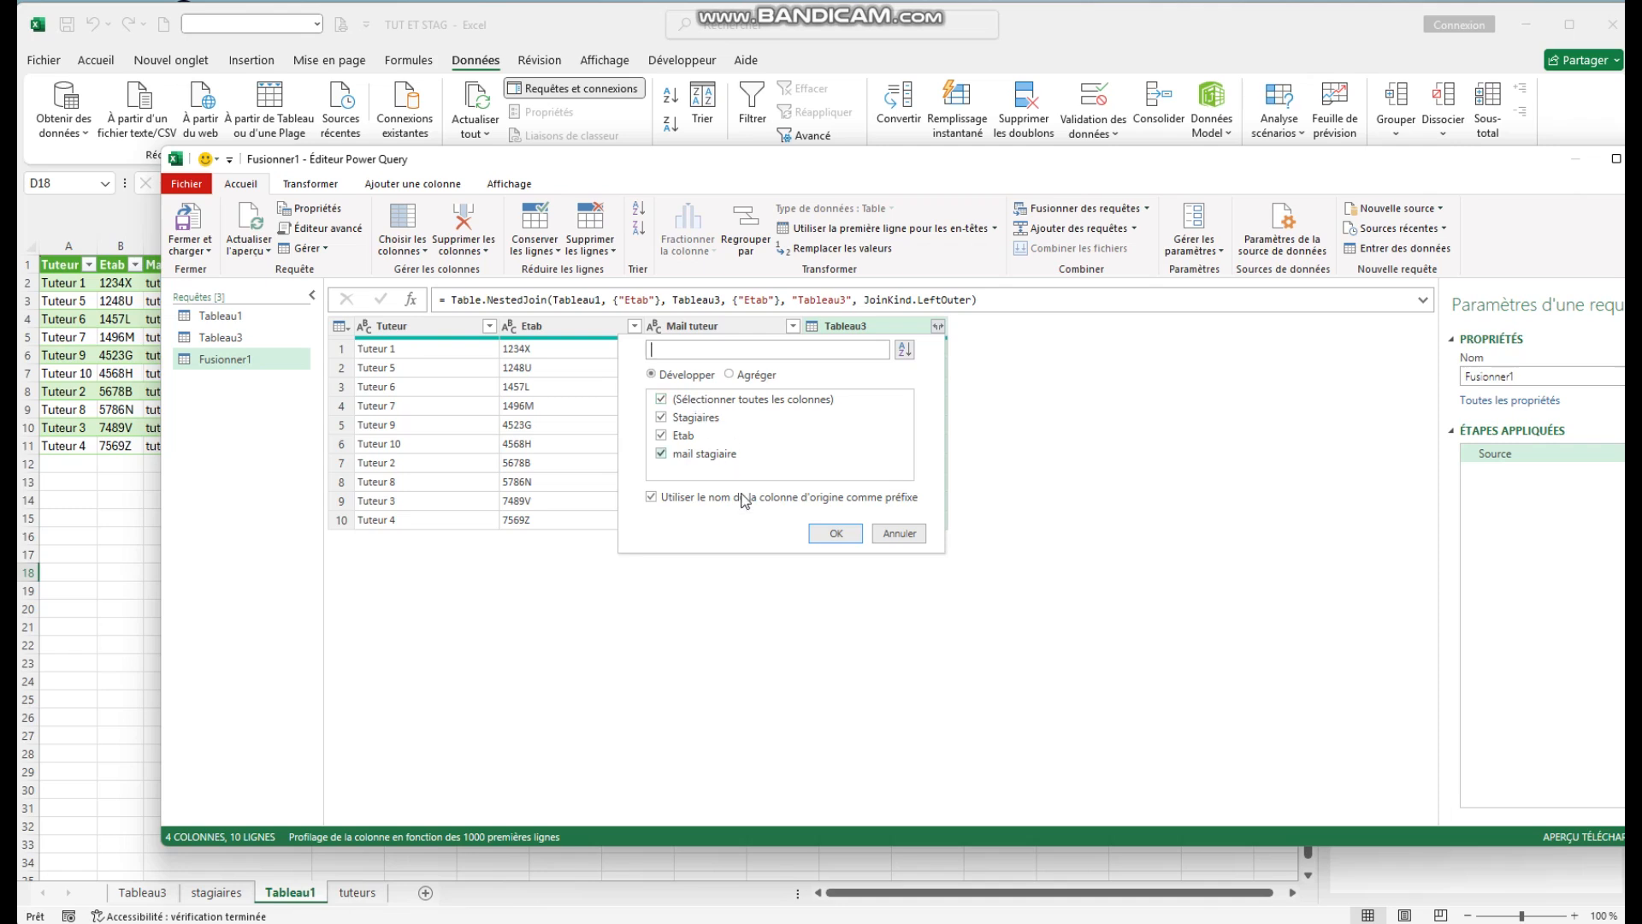
click(836, 532)
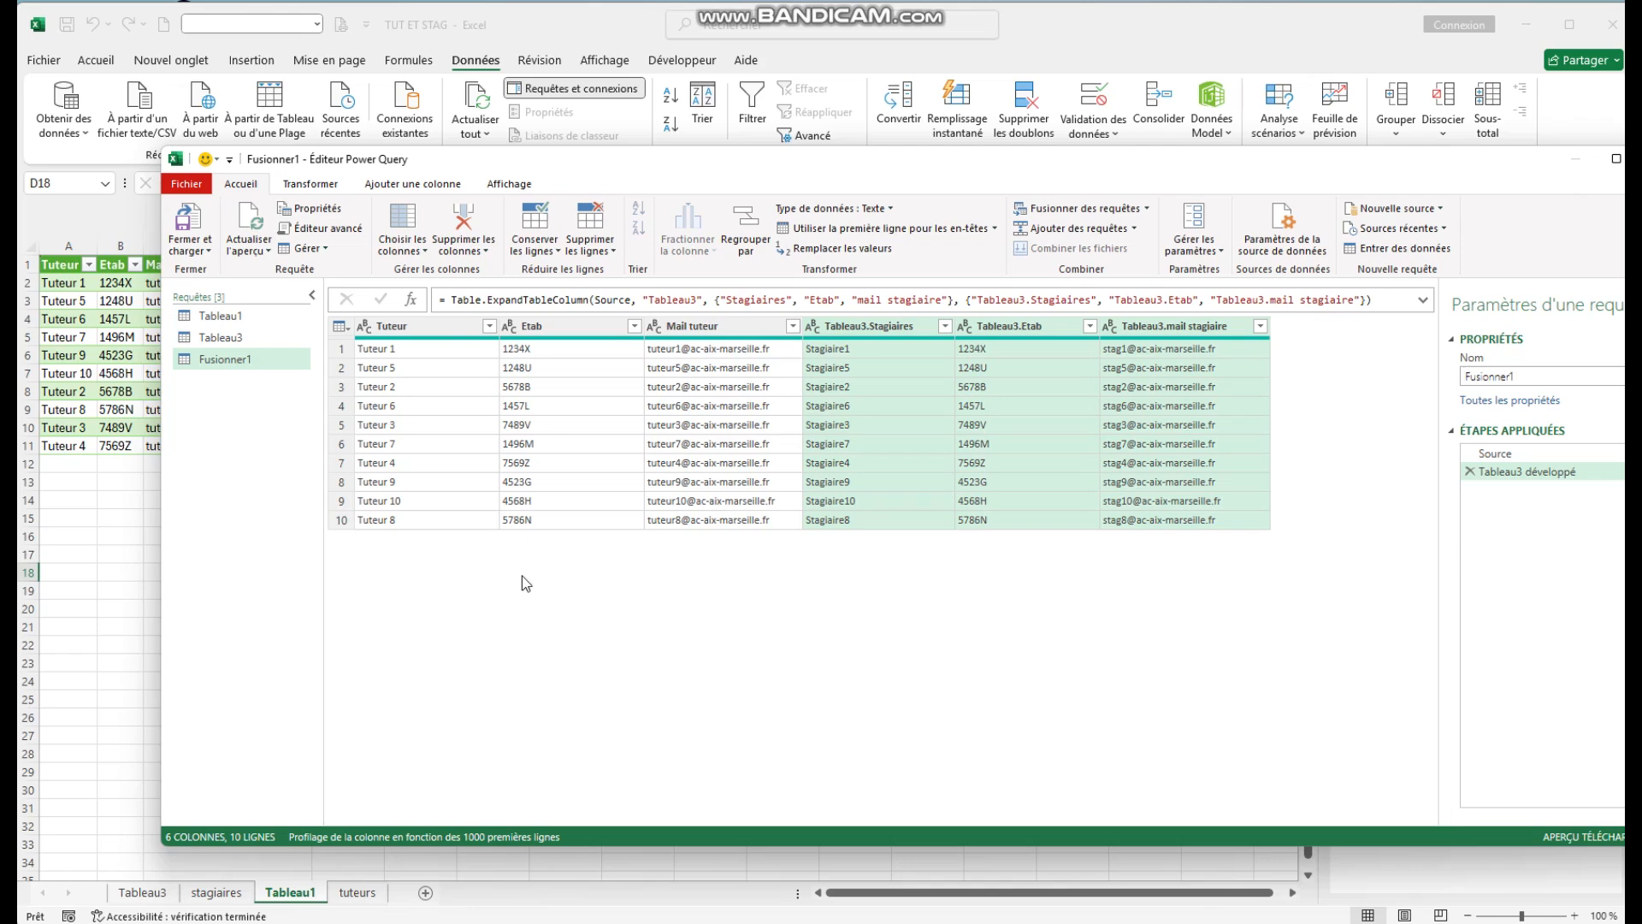
click(197, 222)
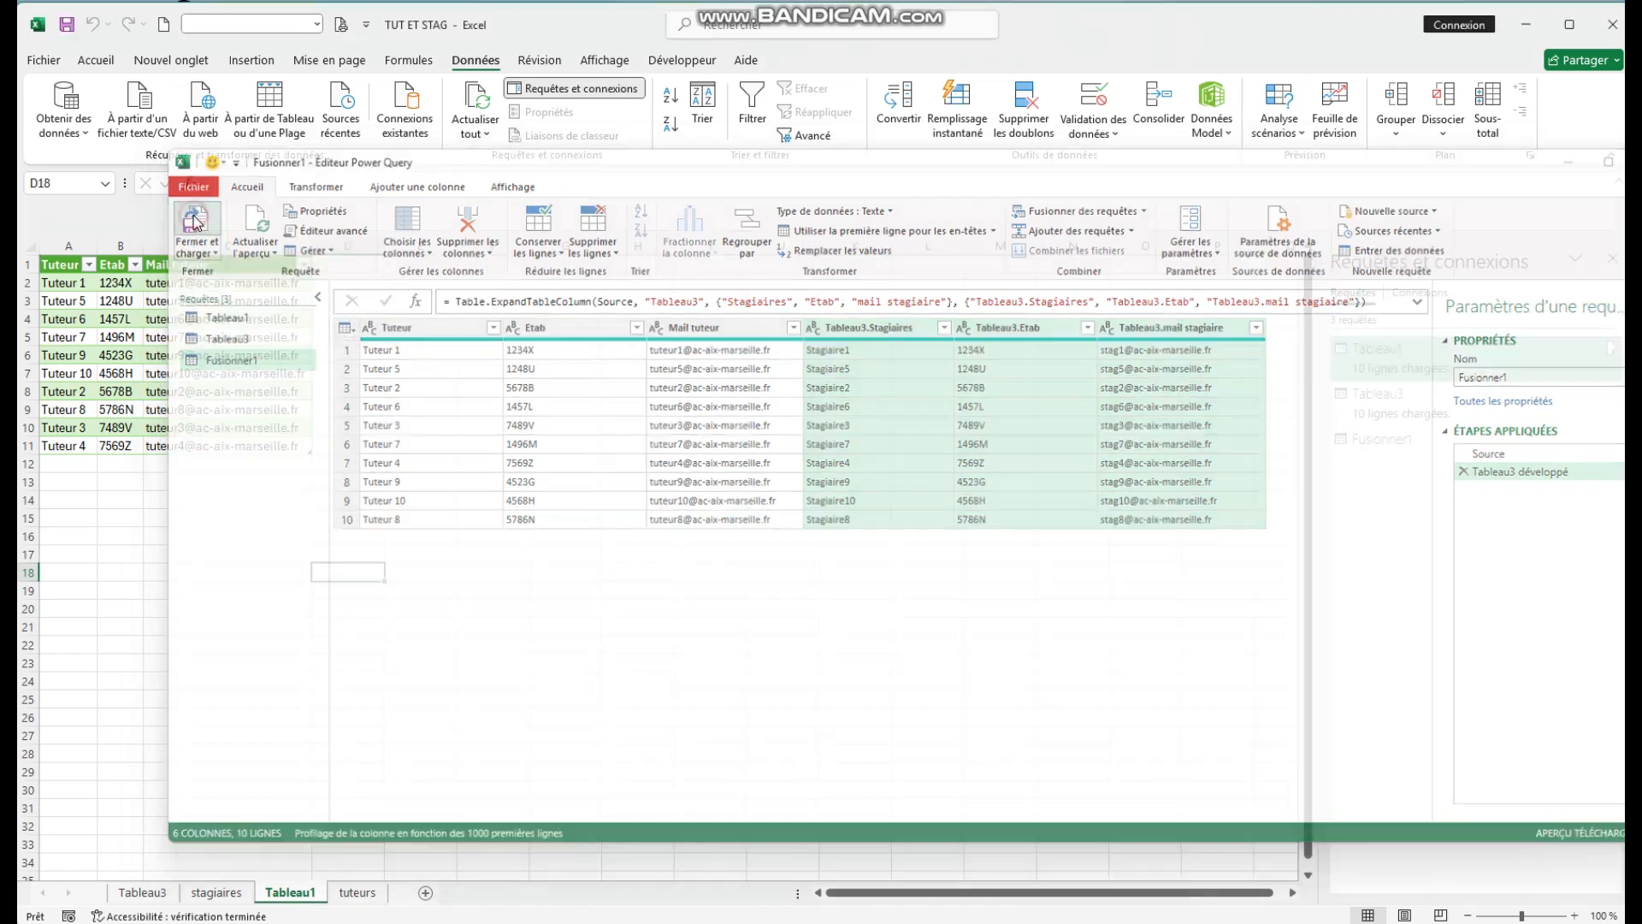
click(513, 500)
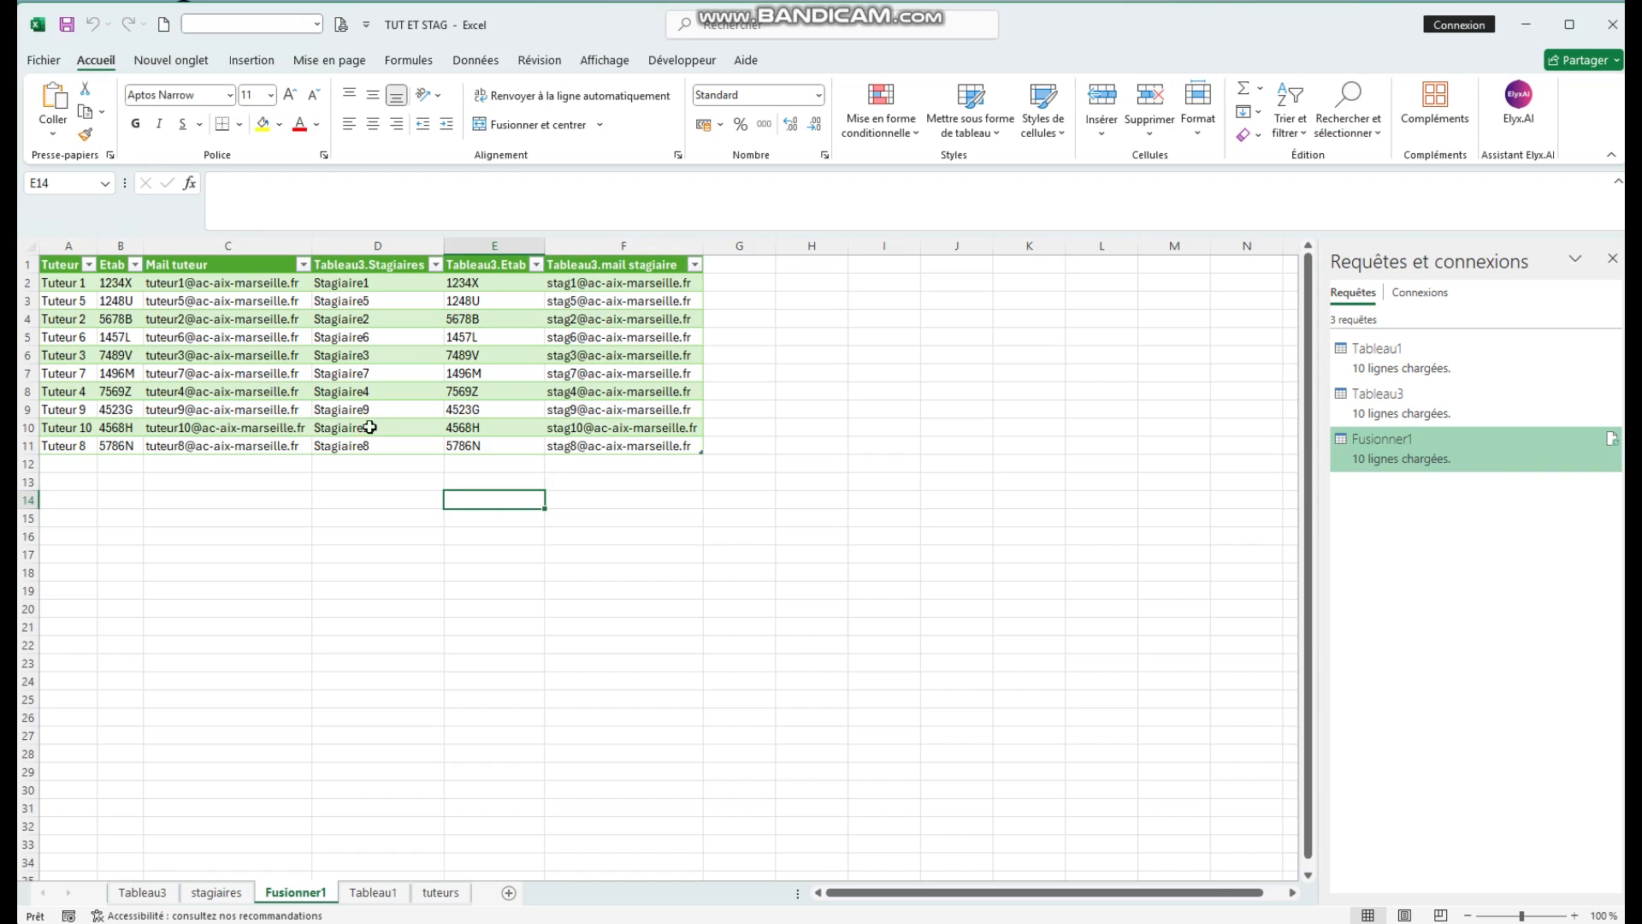
drag(72, 269, 596, 445)
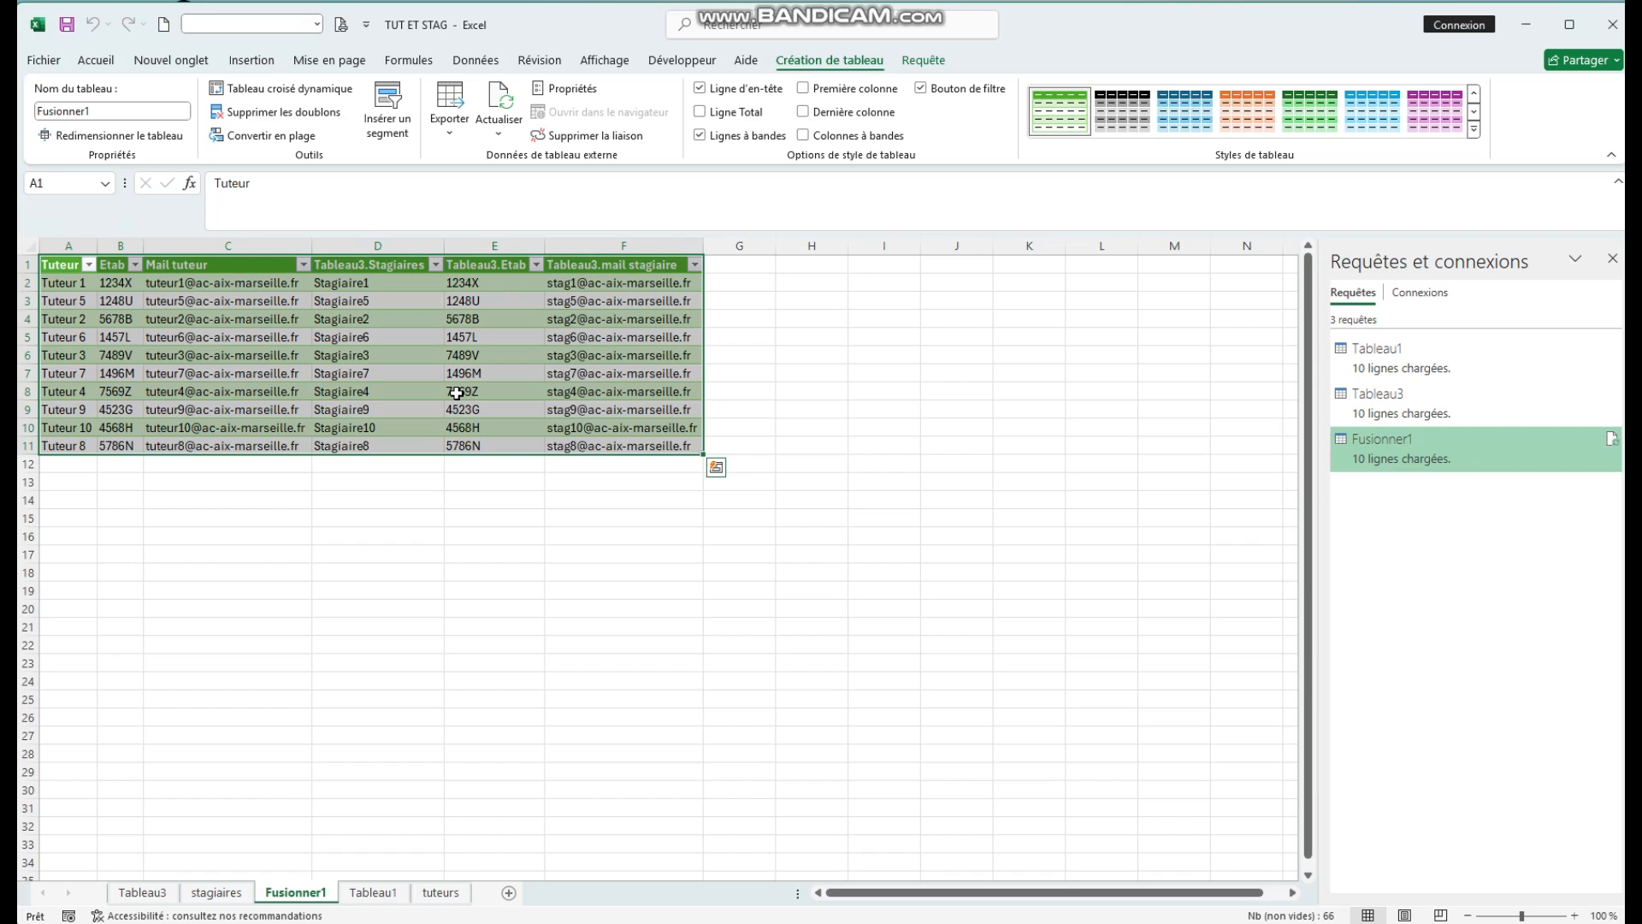
click(868, 396)
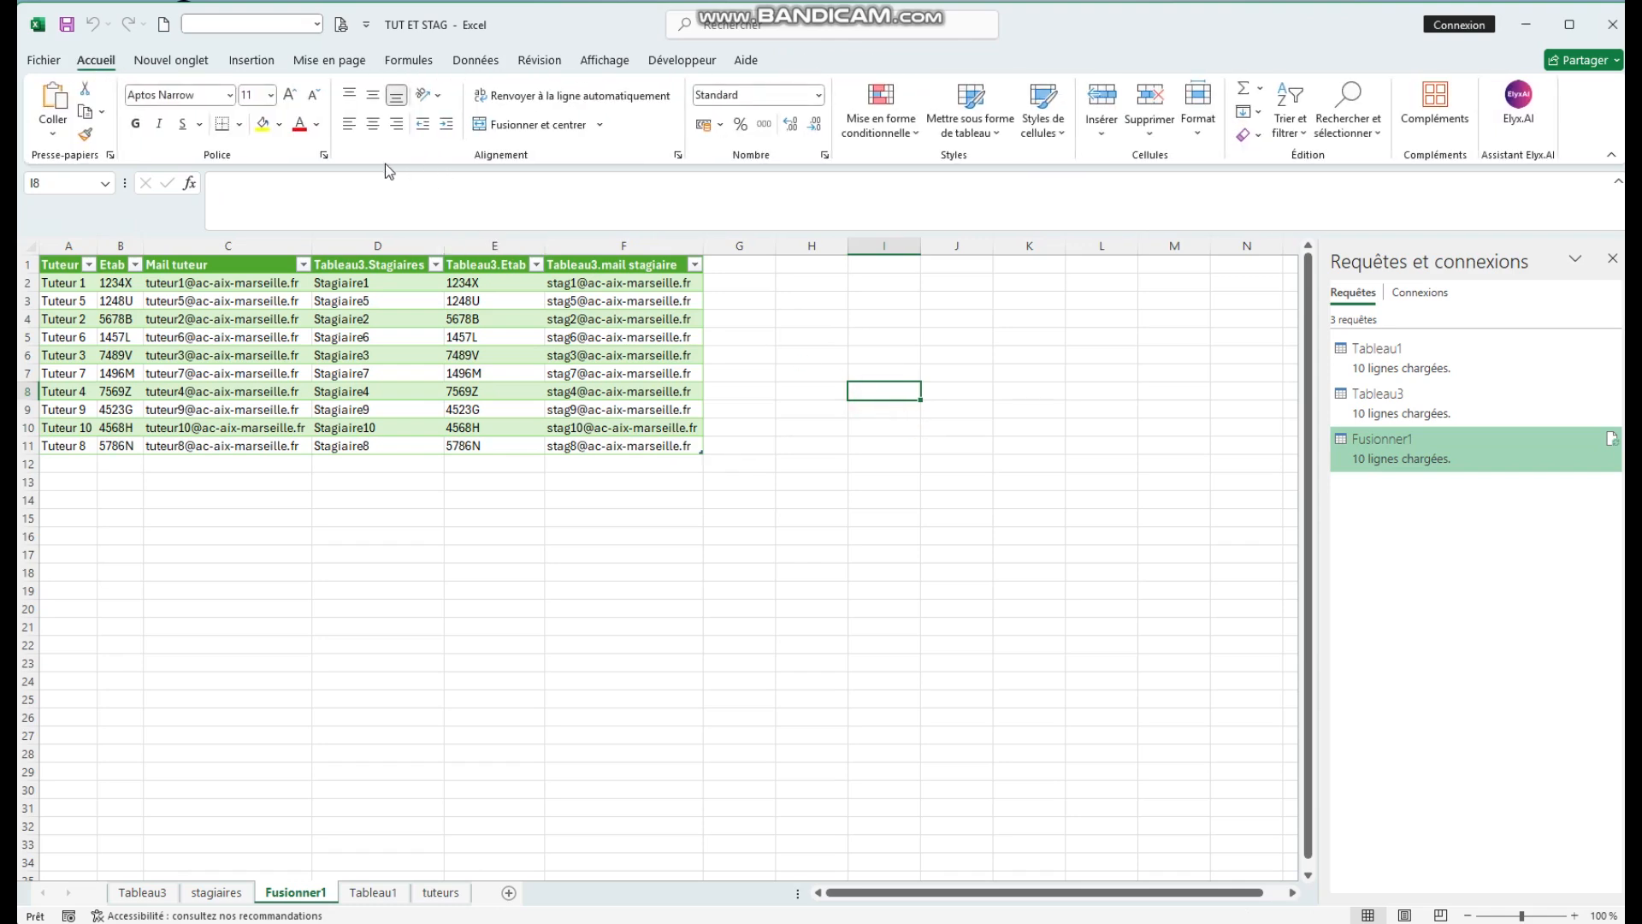